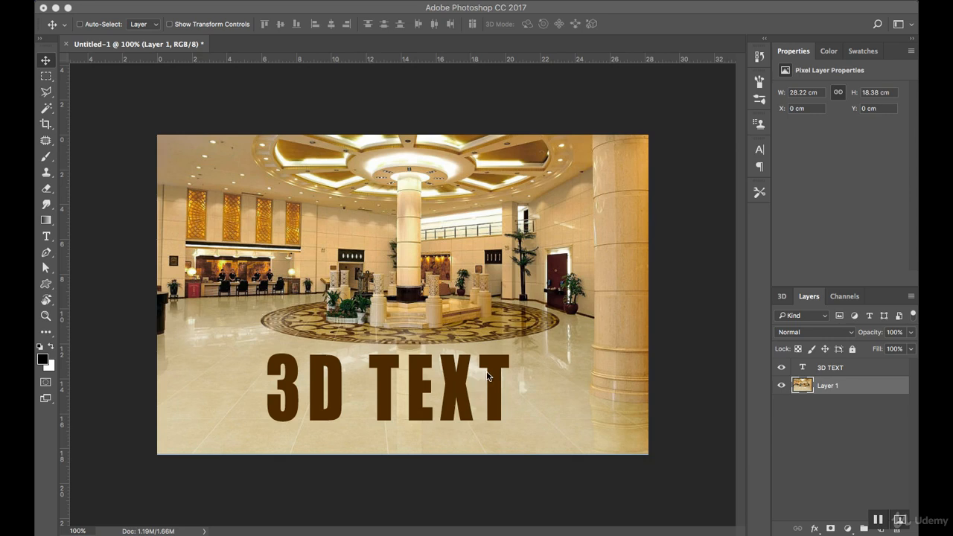
Step: Delete the existing 3D TEXT layer
click(881, 366)
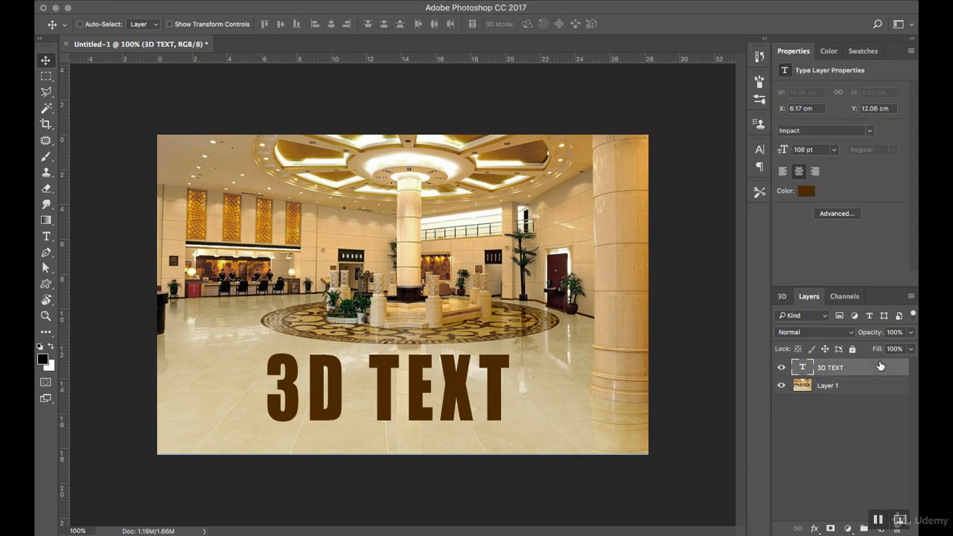
right_click(881, 366)
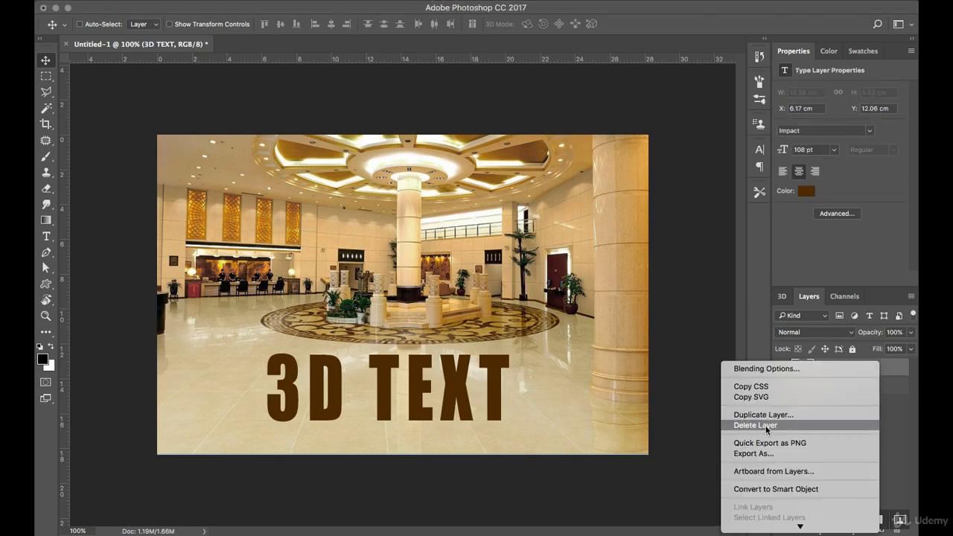
click(819, 431)
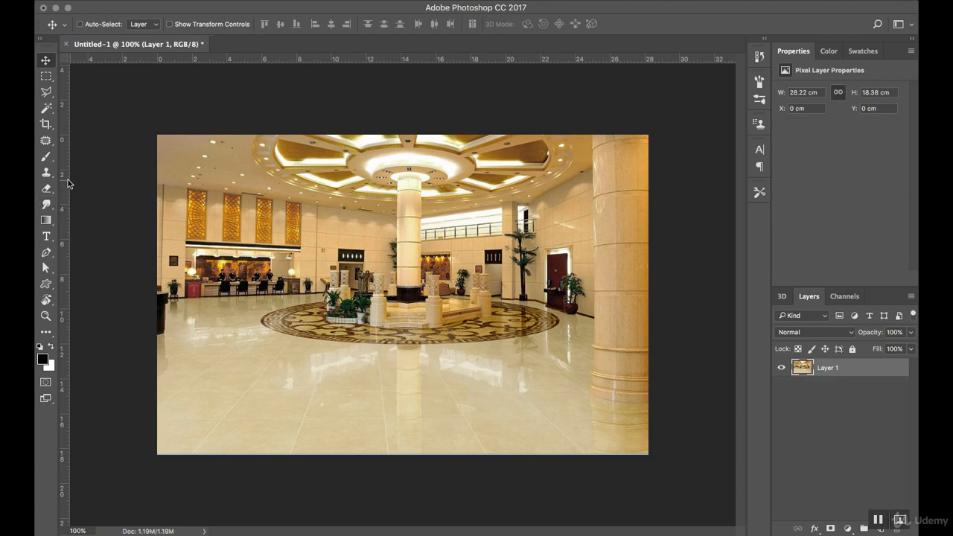
Step: Add the text NICE in Impact 108 pt on the lobby floor
click(46, 237)
click(302, 375)
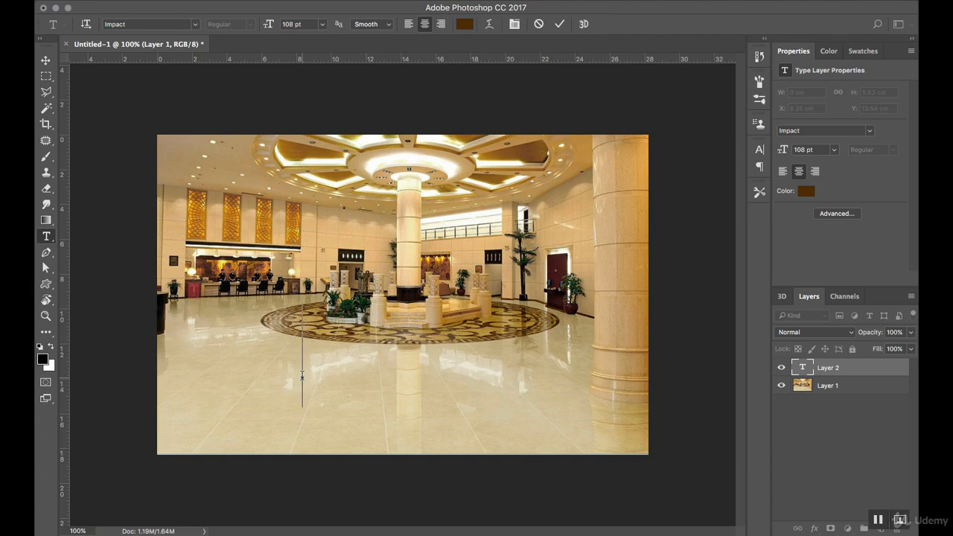
text(NICE)
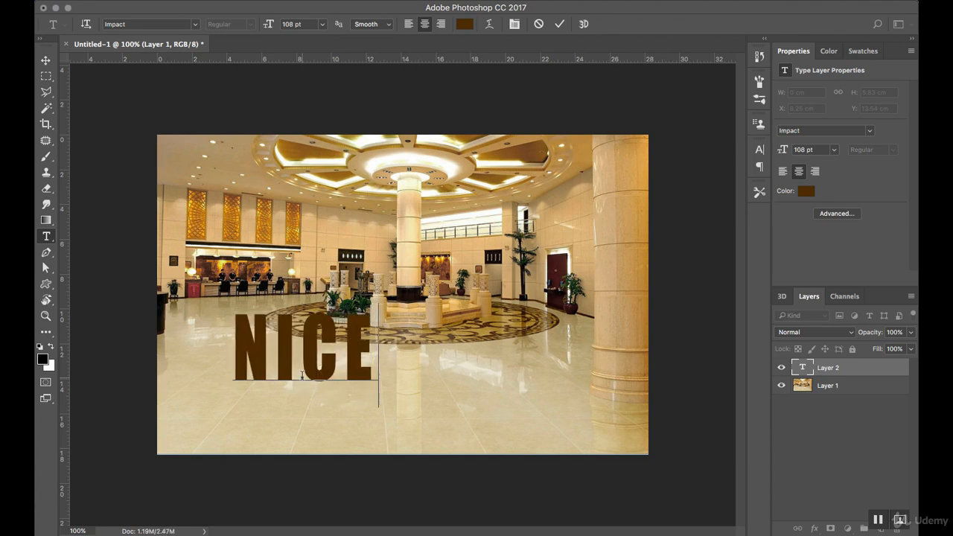
Step: Recolour the NICE text to light grey e7e7e7 and move it to the middle of the lobby floor
key(ctrl+a)
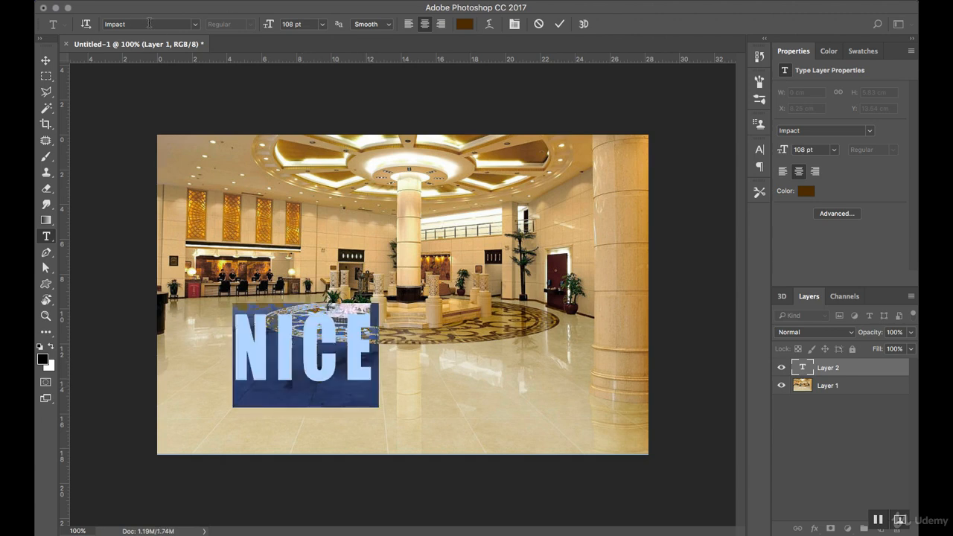
click(464, 23)
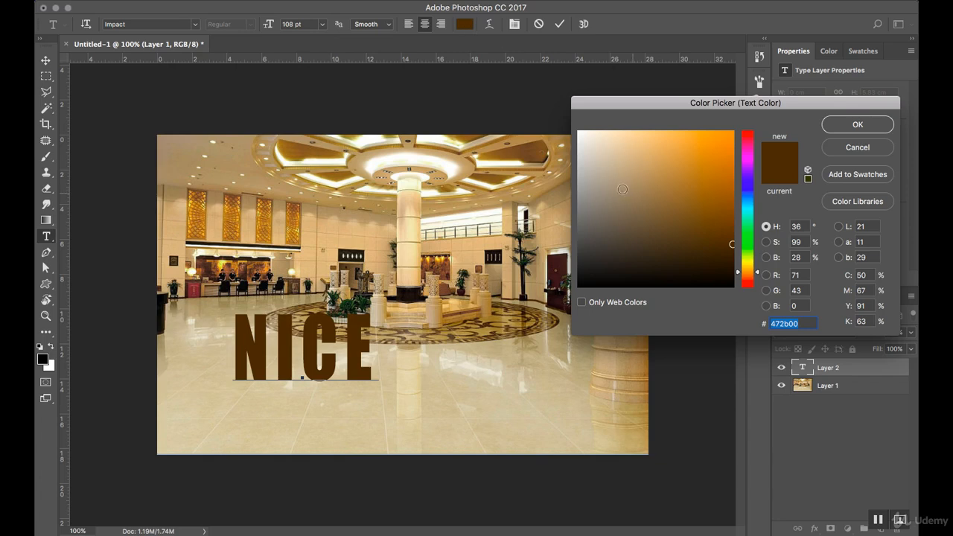
drag(623, 189, 575, 142)
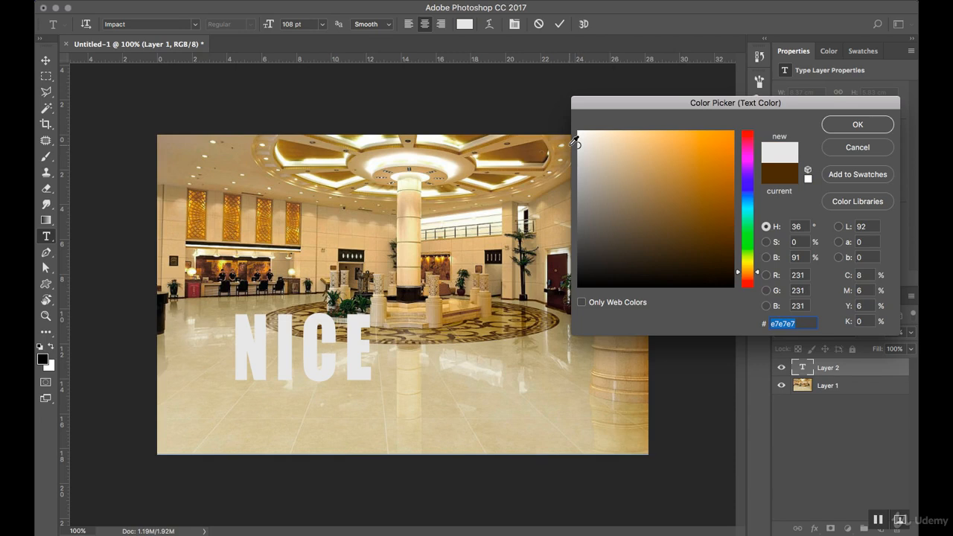
click(836, 125)
click(45, 60)
drag(301, 356, 361, 379)
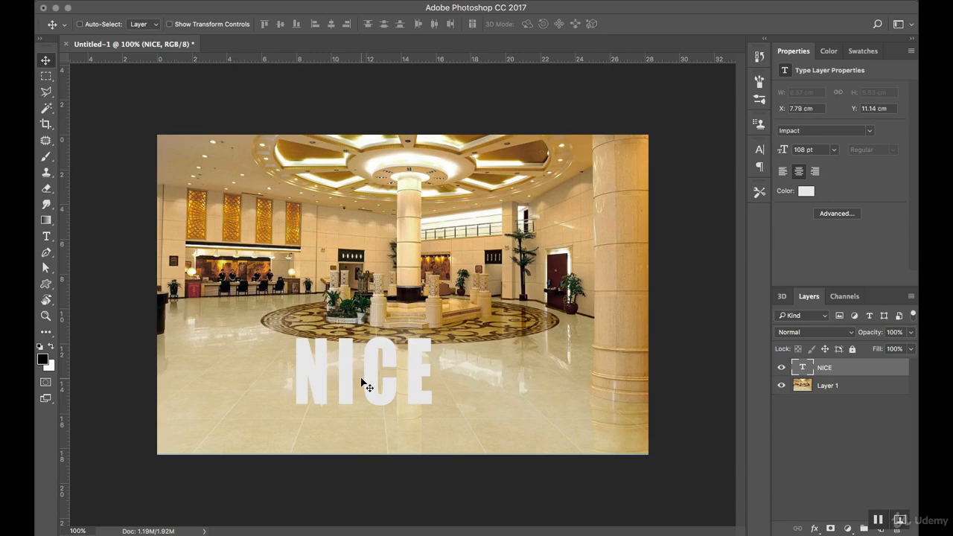
Step: Create a new 3D extrusion from the selected NICE text layer
right_click(854, 366)
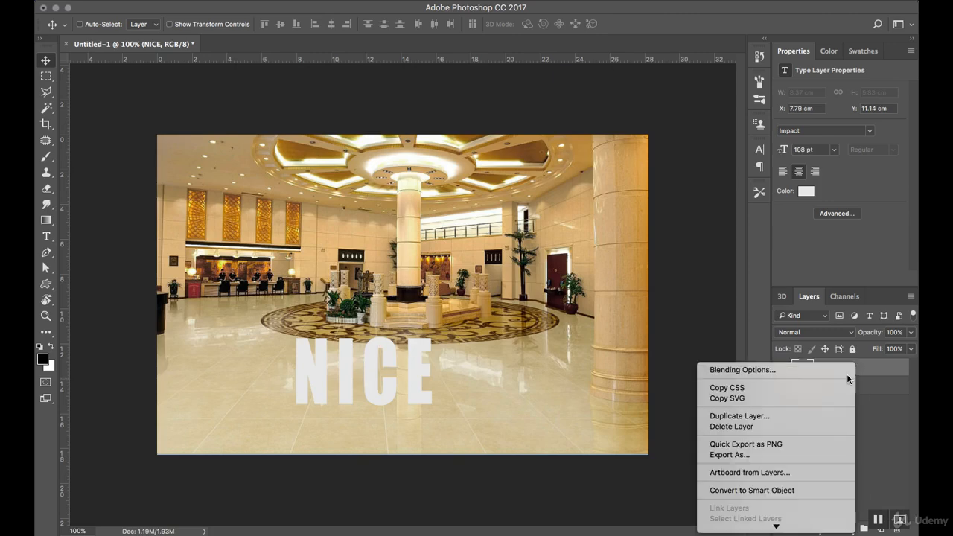
mouse_move(809, 529)
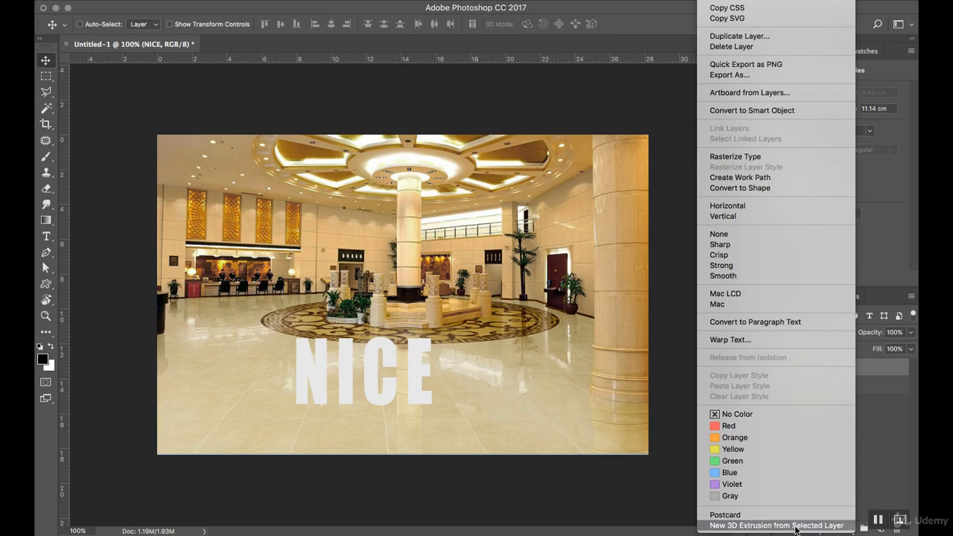
click(364, 1)
click(364, 1)
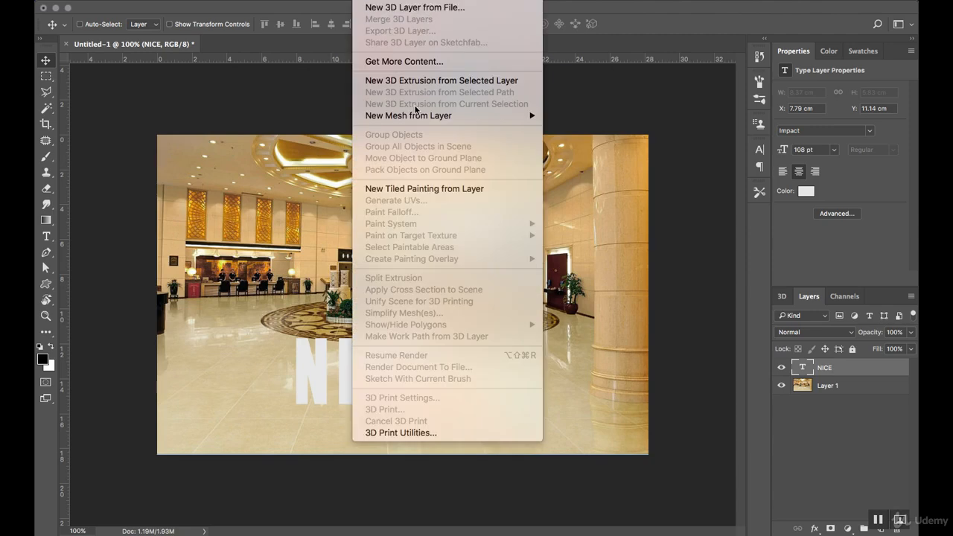
click(495, 83)
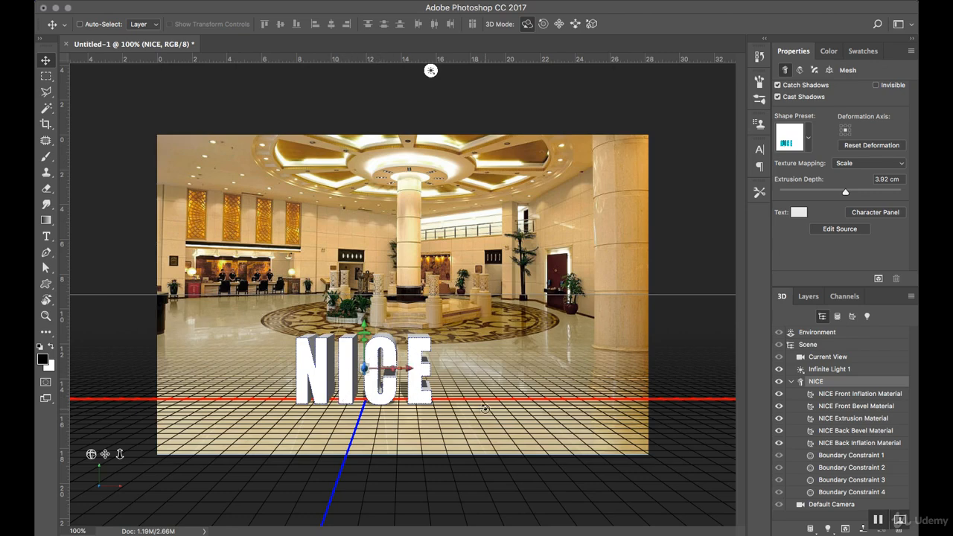
Step: Toggle the 3D ground grid and overlays off and on to compare the NICE text with and without them
key(super+h)
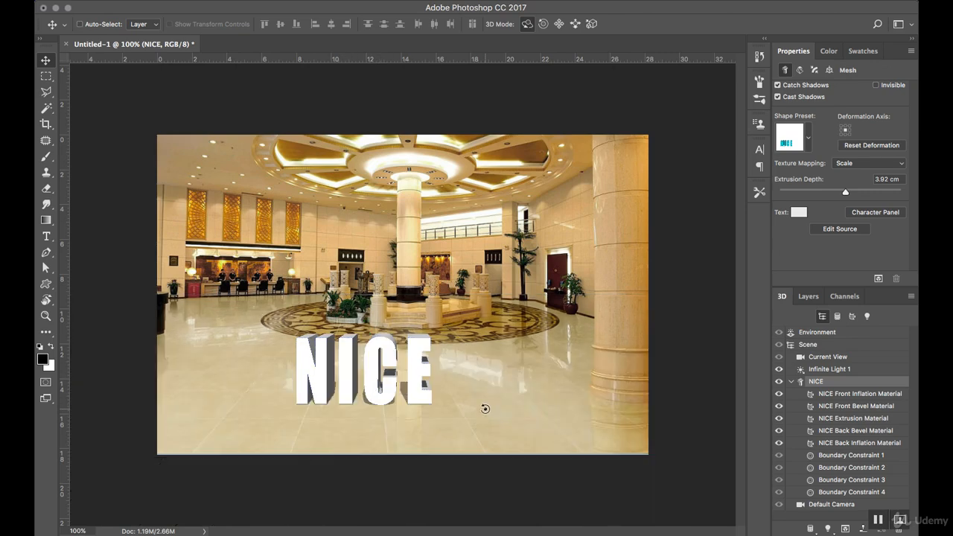
key(super+h)
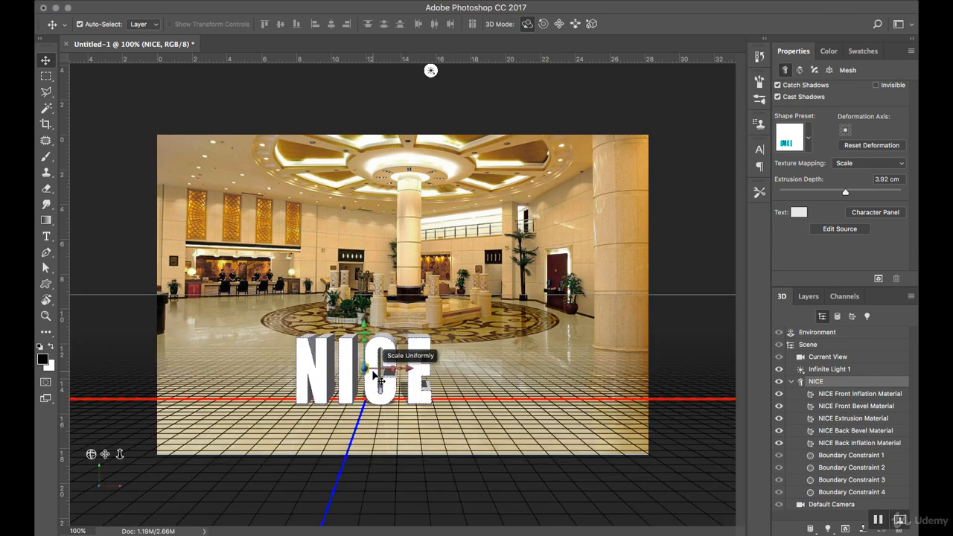
key(super+h)
key(super+h)
key(super+h)
key(super+h)
key(super+h)
key(super+h)
Step: Rotate the NICE text about its vertical axis to about -17.7° and reduce its extrusion depth to about 0.87 cm
drag(404, 376, 432, 371)
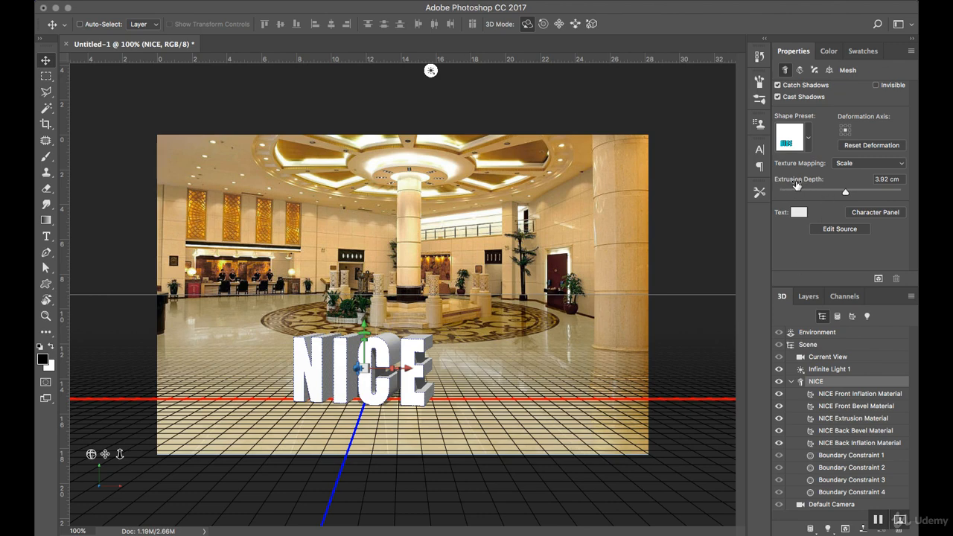
mouse_move(847, 194)
mouse_down()
mouse_move(859, 193)
mouse_move(842, 193)
mouse_up()
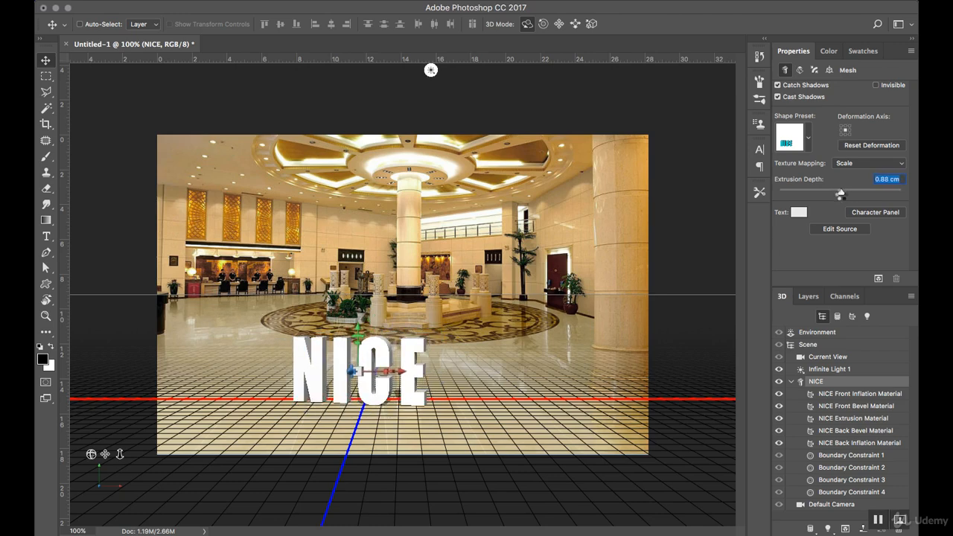
click(397, 378)
drag(397, 379, 373, 380)
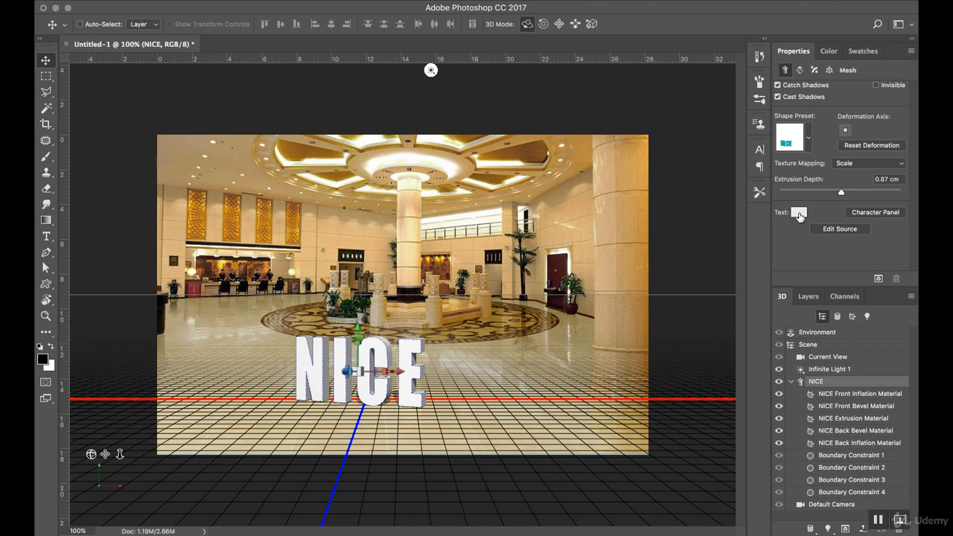
Step: Compare several shape presets on the NICE mesh and apply the bevelled one that starts the second row
click(808, 136)
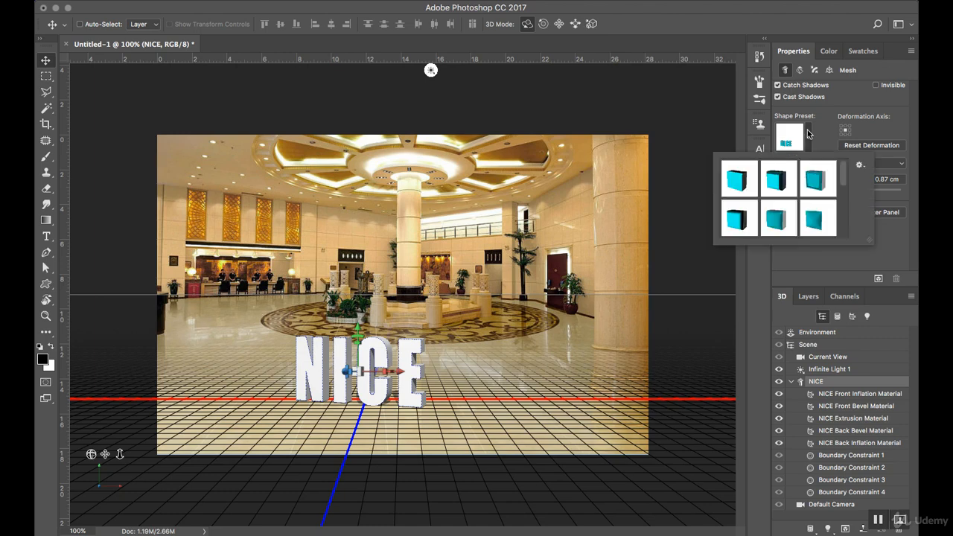
click(817, 217)
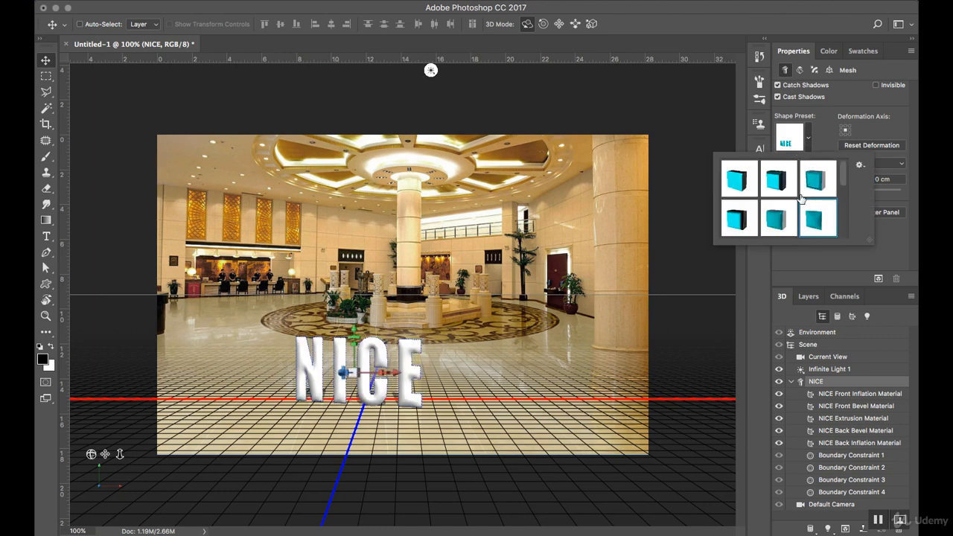
click(775, 225)
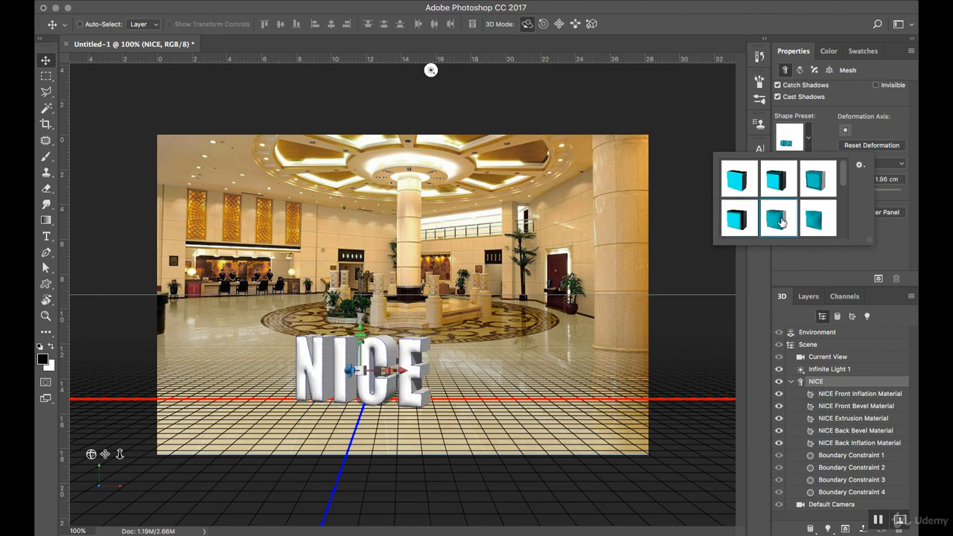
click(745, 218)
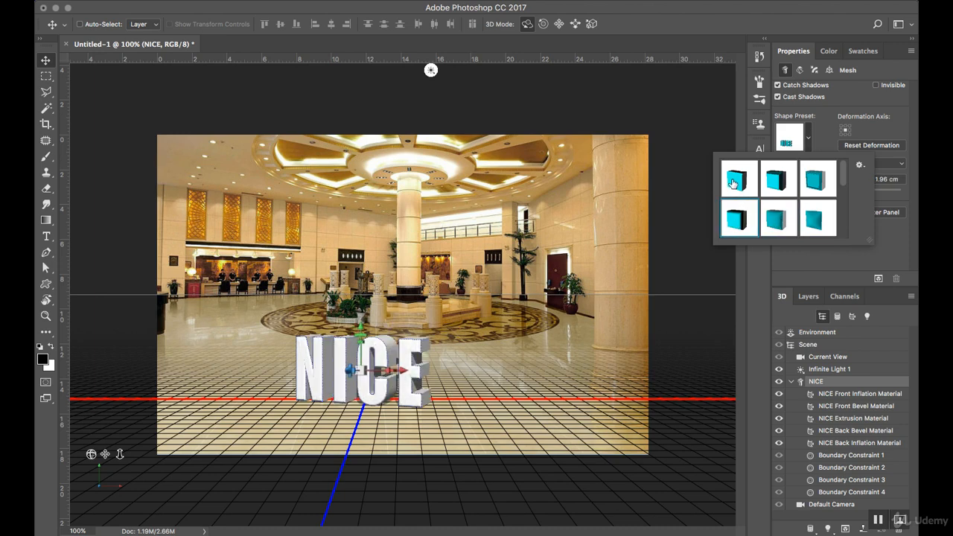
click(734, 184)
click(740, 221)
click(826, 142)
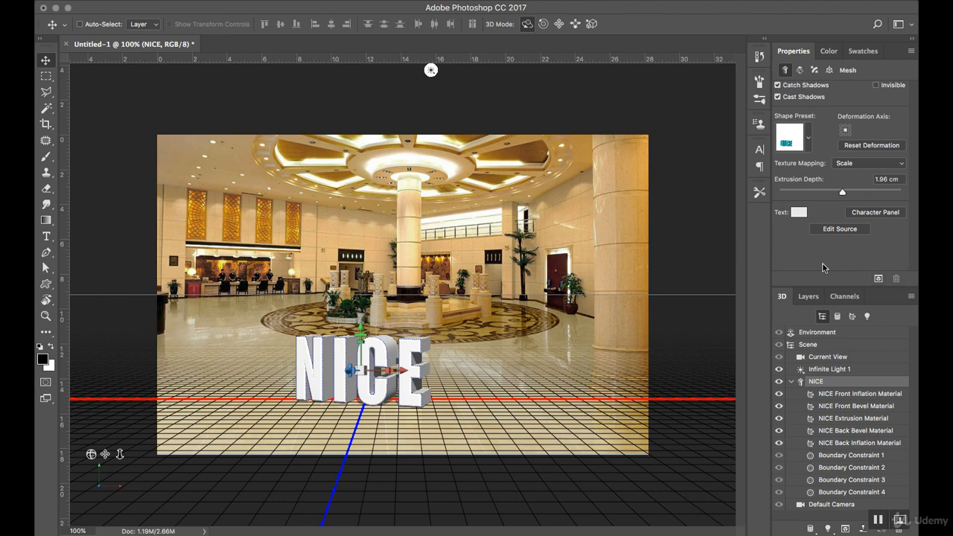
Step: Examine the Deform, Cap and Coordinates settings of the NICE mesh and return to its Mesh settings
click(800, 70)
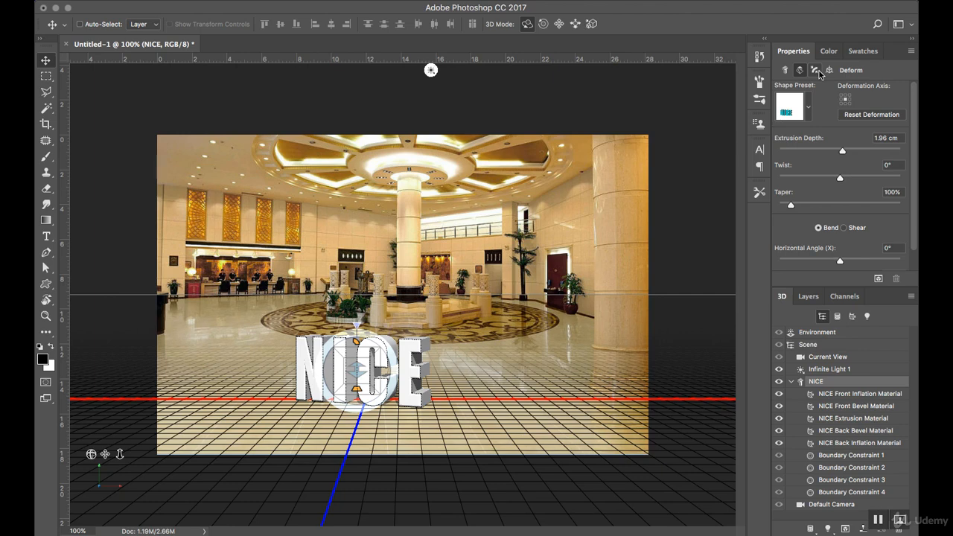
click(816, 70)
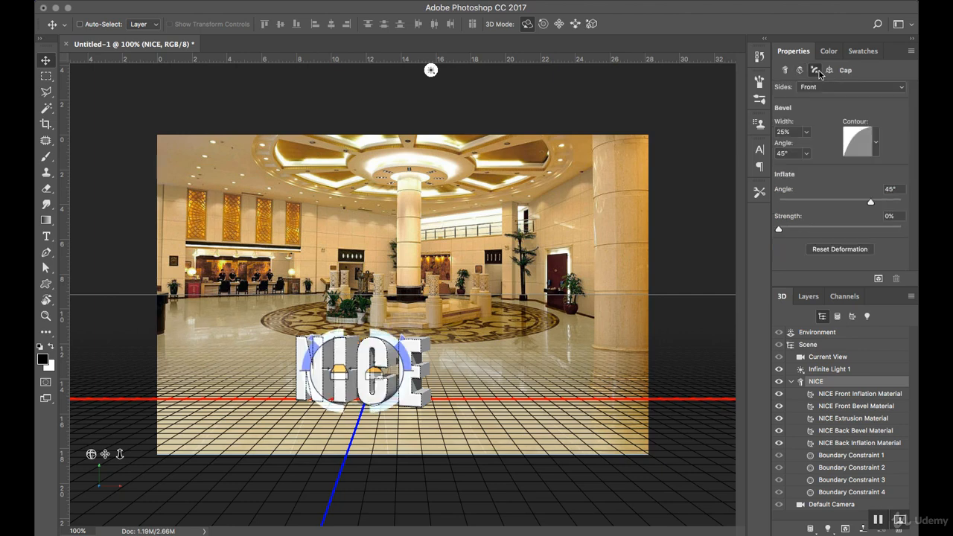
click(830, 70)
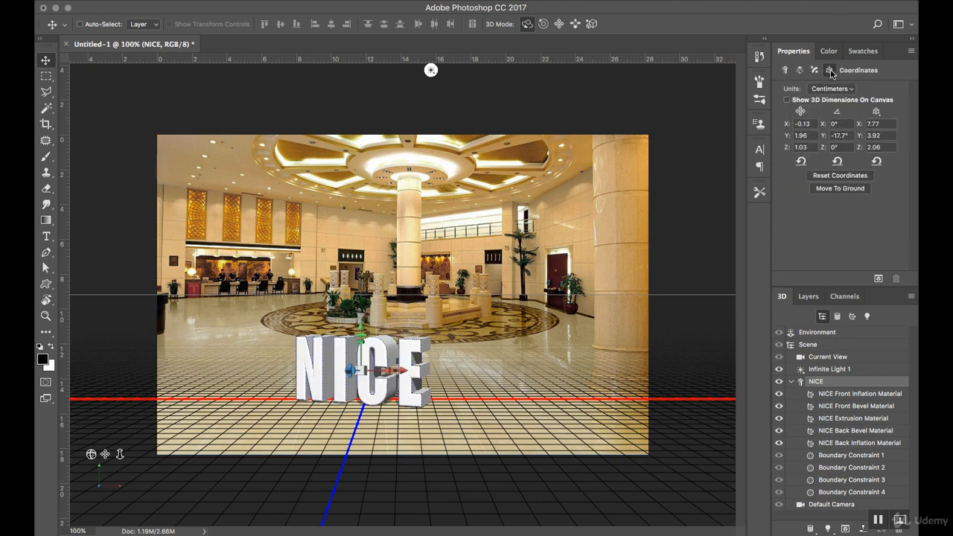
click(785, 71)
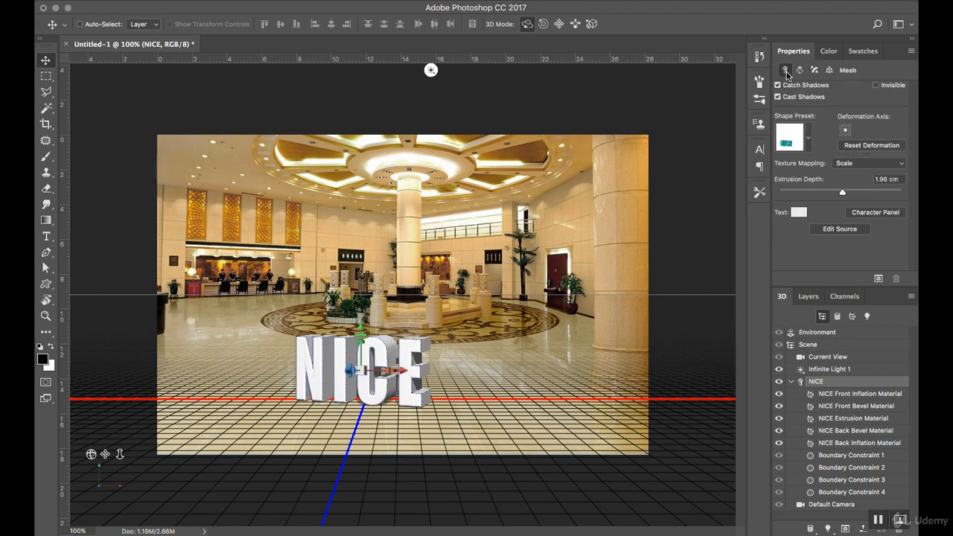
Step: Set the Environment's ground plane reflections to 66% opacity and 14% roughness
click(819, 336)
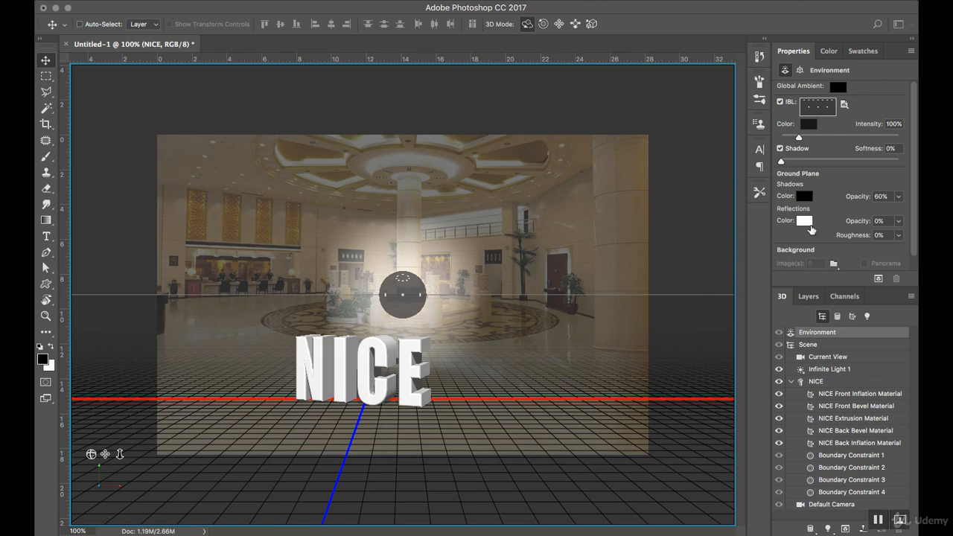
click(899, 222)
drag(854, 240, 891, 247)
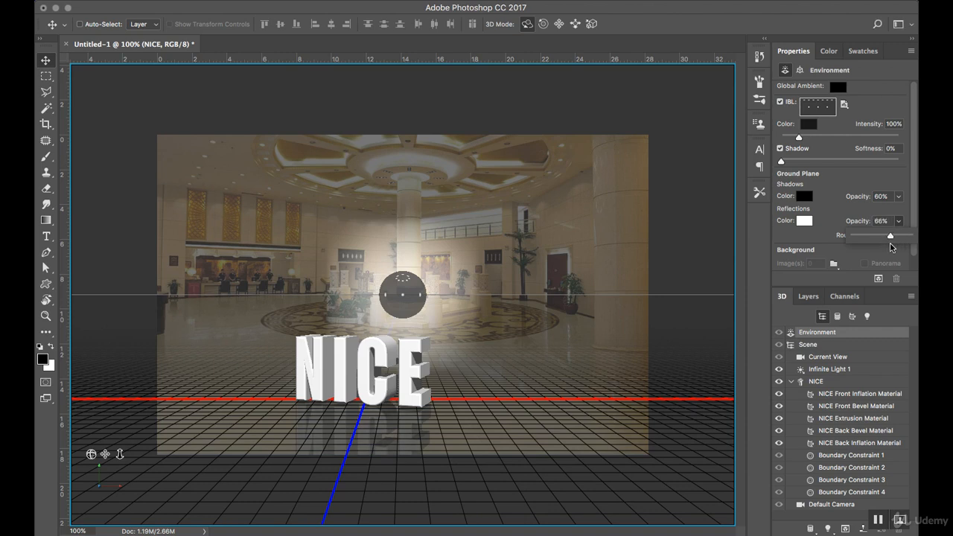
click(791, 238)
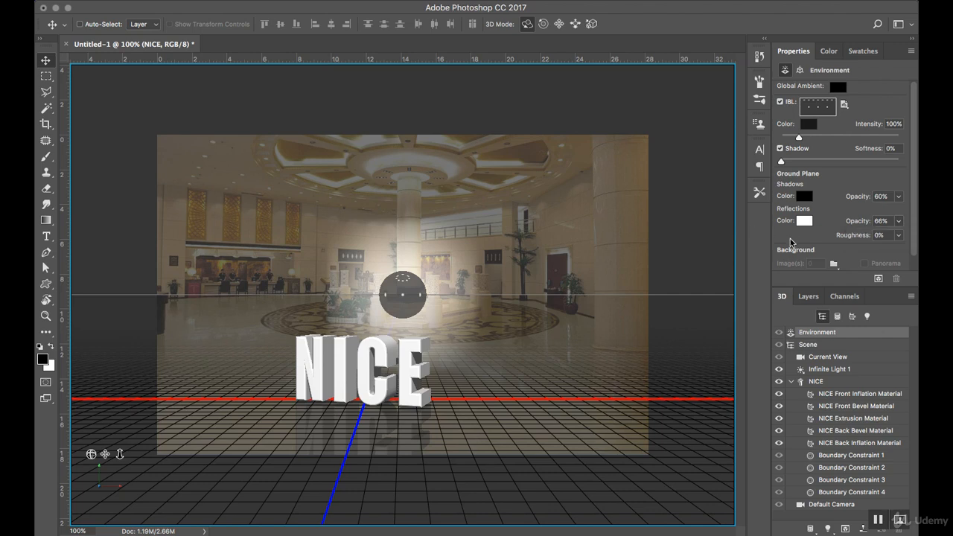
click(898, 236)
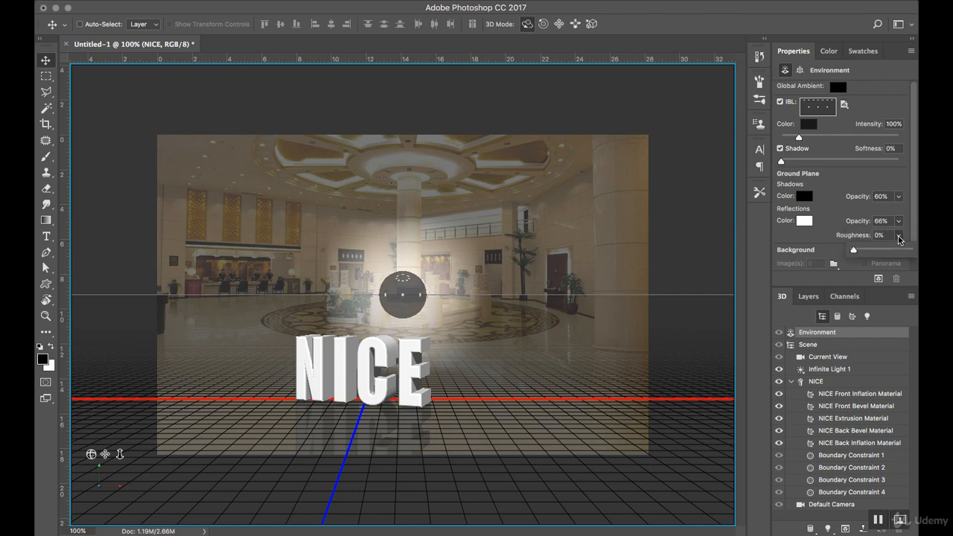
drag(860, 253, 863, 252)
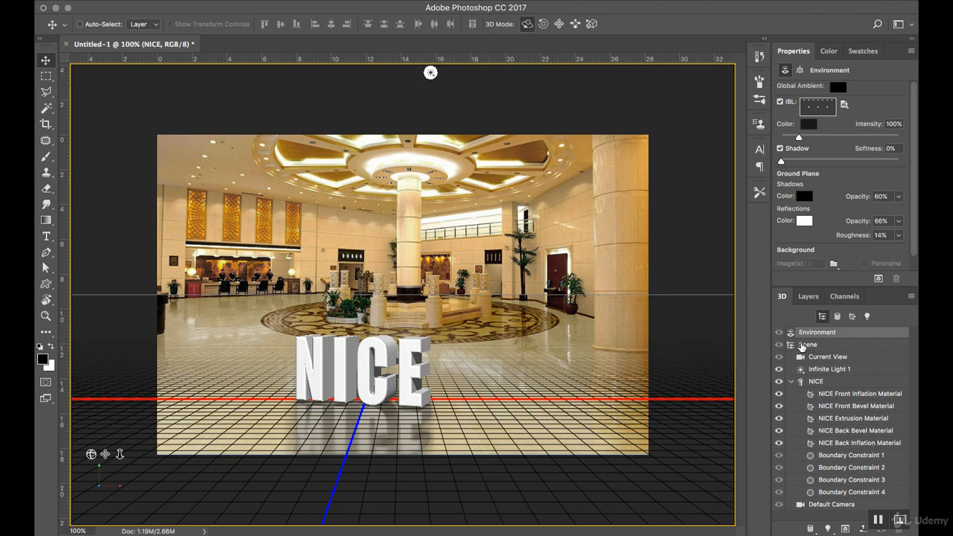
Step: Examine the Scene's render presets and the camera settings of the Current View
click(802, 345)
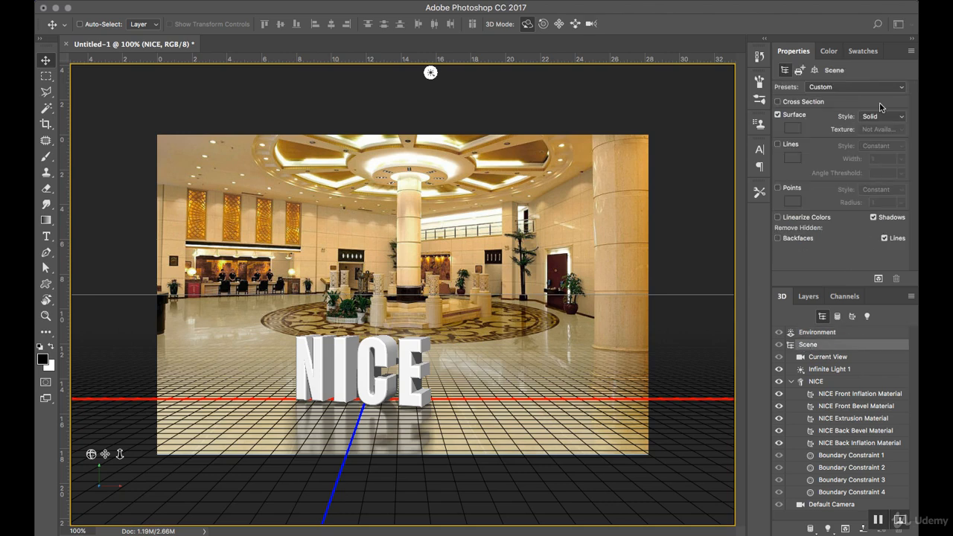
click(895, 88)
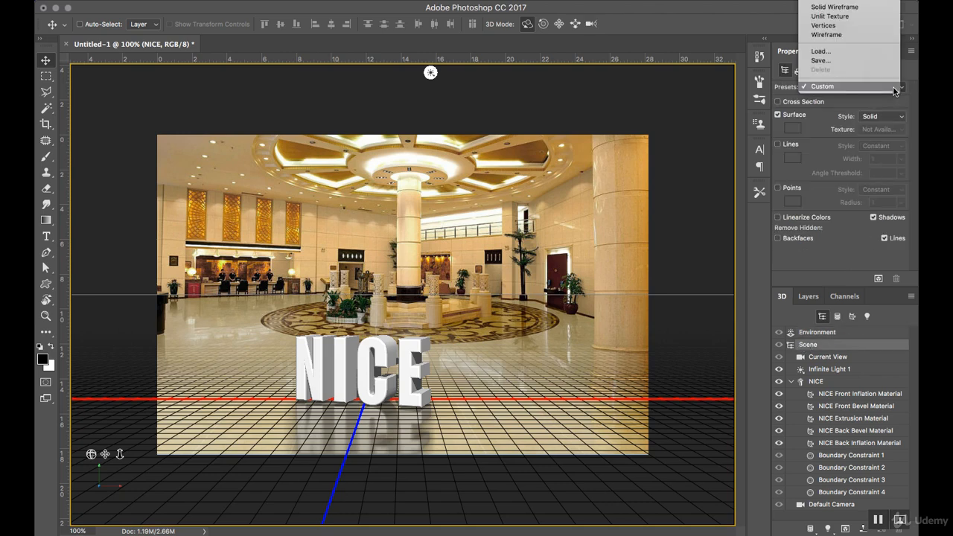
click(825, 267)
click(814, 358)
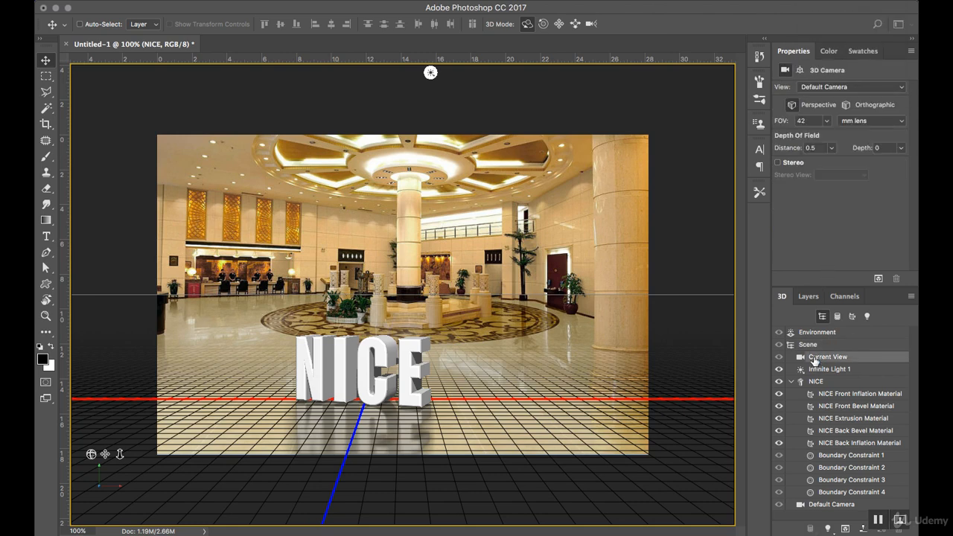
Step: Aim Infinite Light 1 from overhead, and add a second infinite light that shines on the NICE text from its left side
click(828, 370)
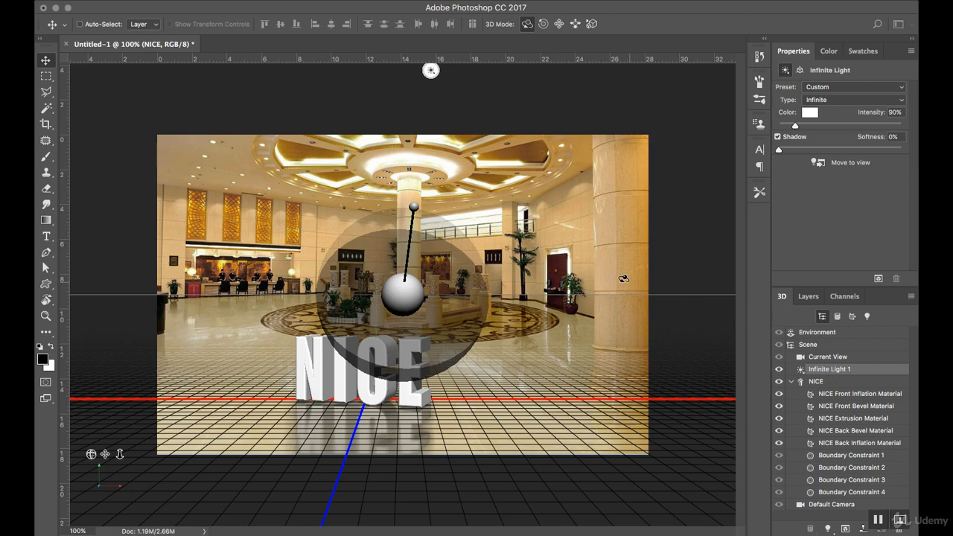
mouse_move(415, 208)
mouse_down()
mouse_move(357, 211)
mouse_move(346, 271)
mouse_move(441, 303)
mouse_move(332, 281)
mouse_move(388, 240)
mouse_move(415, 155)
mouse_move(410, 137)
mouse_up()
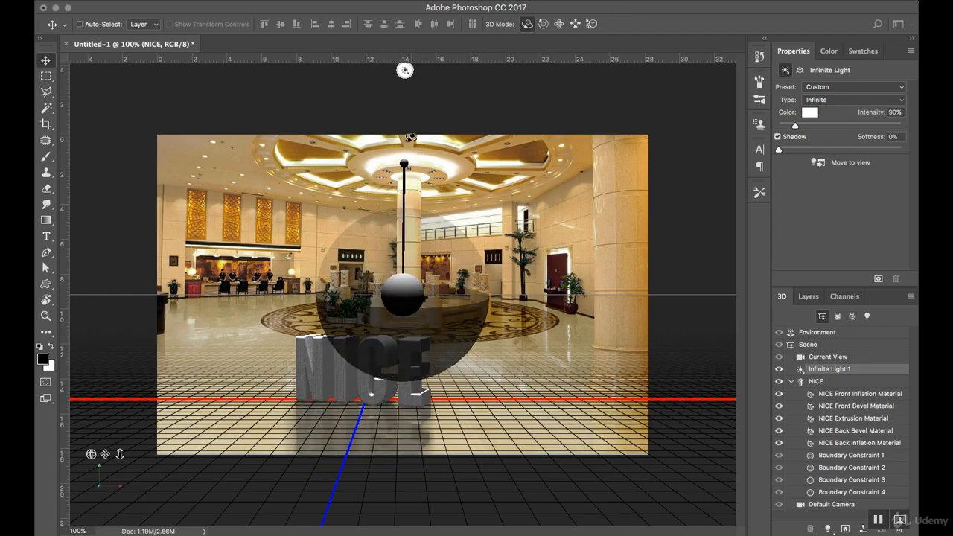
click(828, 528)
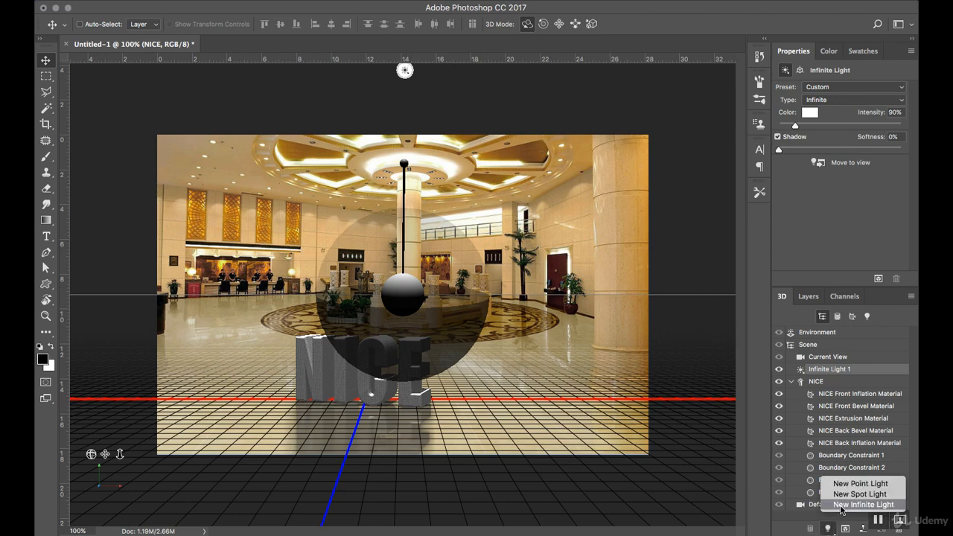
click(841, 507)
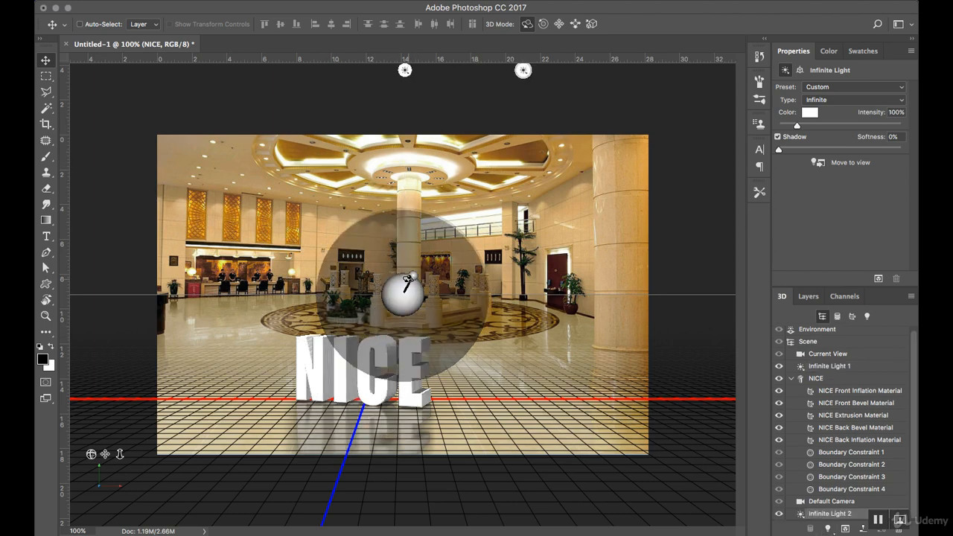
drag(412, 277, 378, 300)
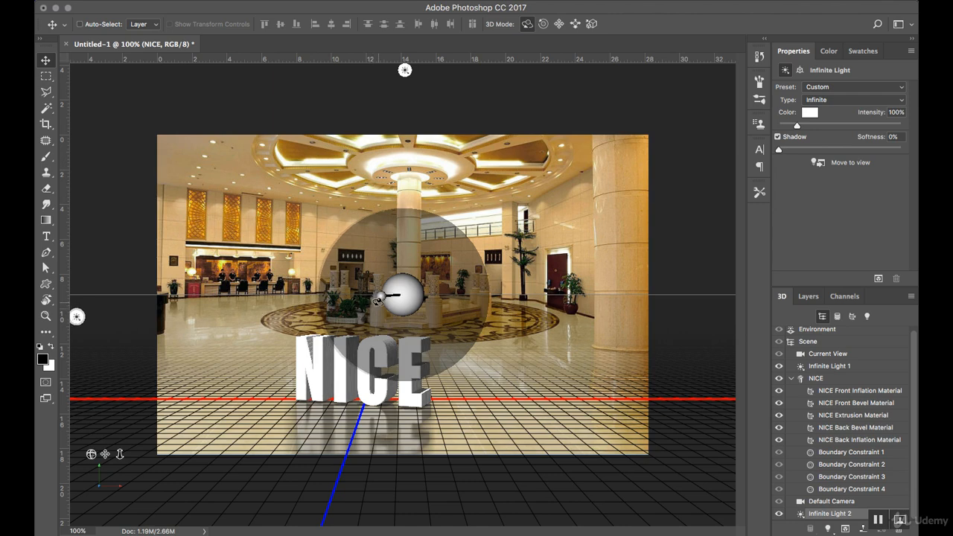
Step: Examine the settings of the individual NICE materials, from Front Inflation through Back Inflation
click(860, 391)
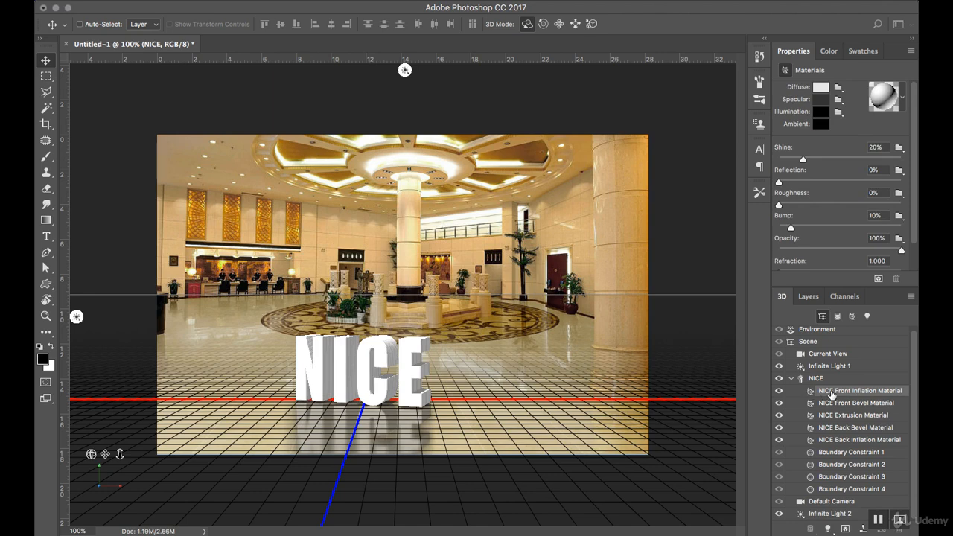
click(831, 407)
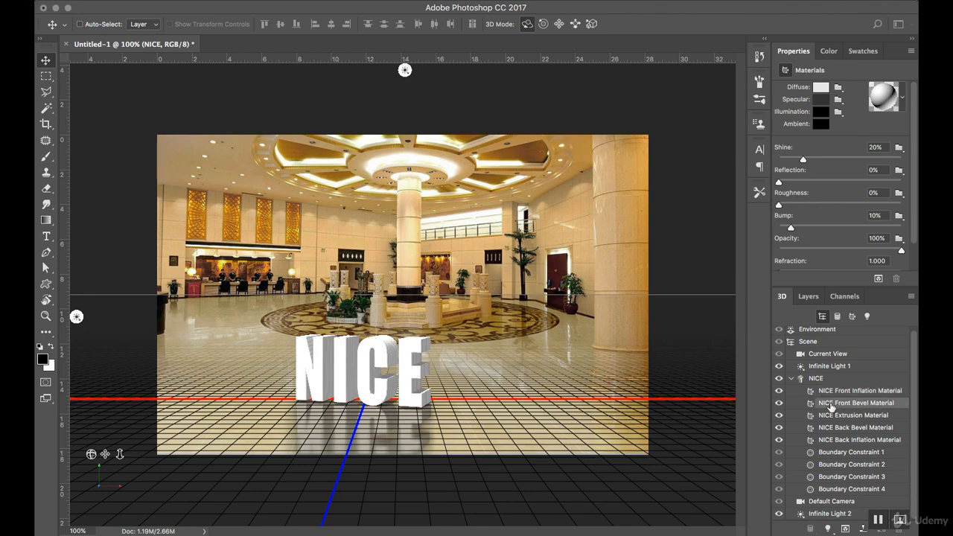
click(832, 419)
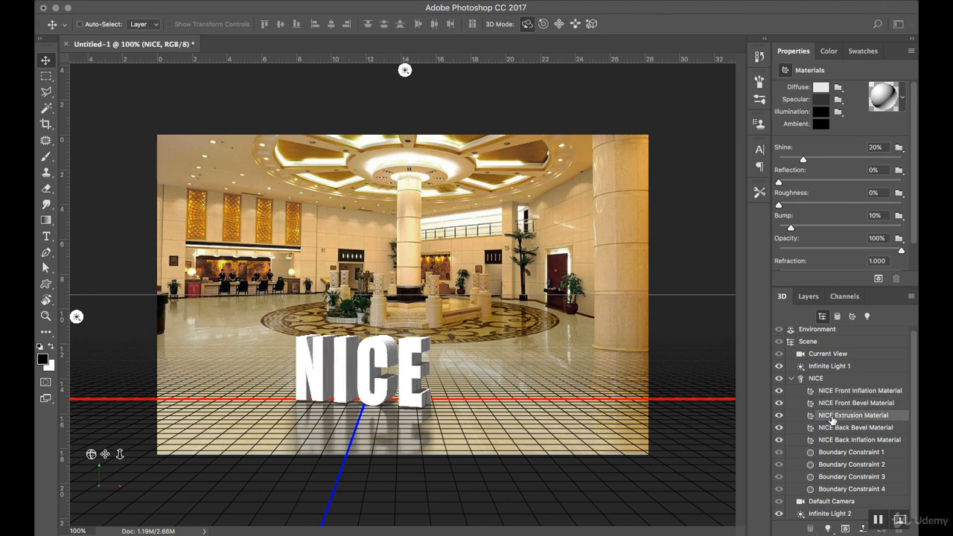
click(835, 405)
click(839, 394)
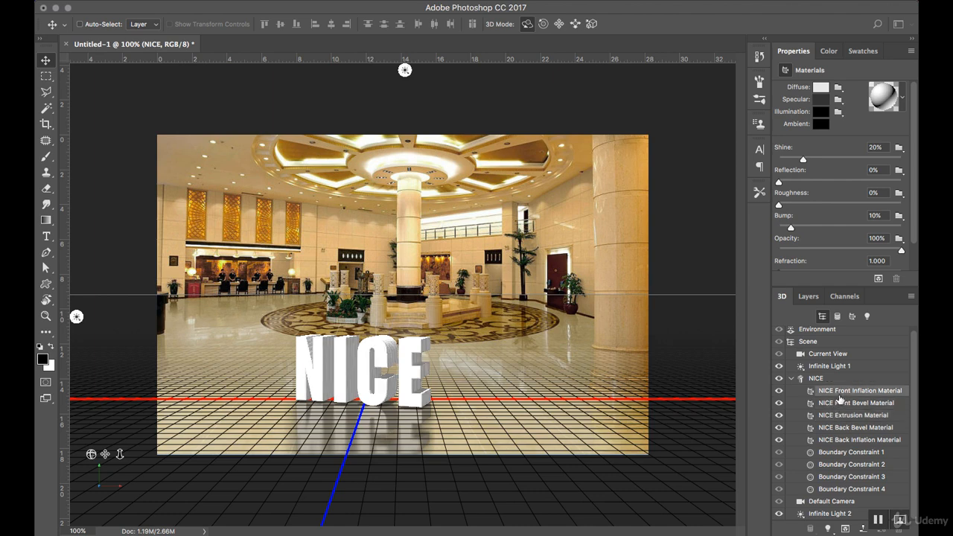
click(844, 429)
click(842, 440)
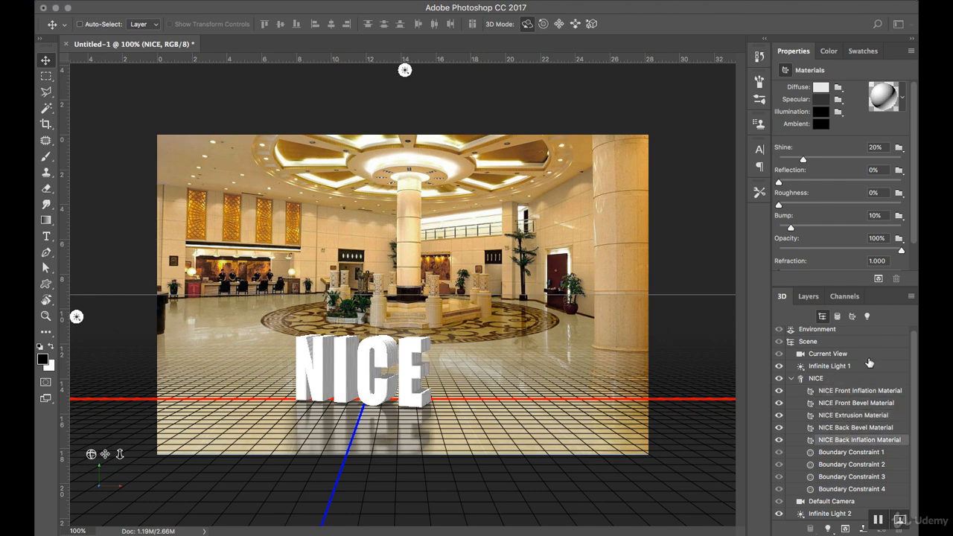
Step: Load Orange-Fruit-Pieces from the Photoshop Practice Images folder as the diffuse texture of all five NICE materials
click(858, 391)
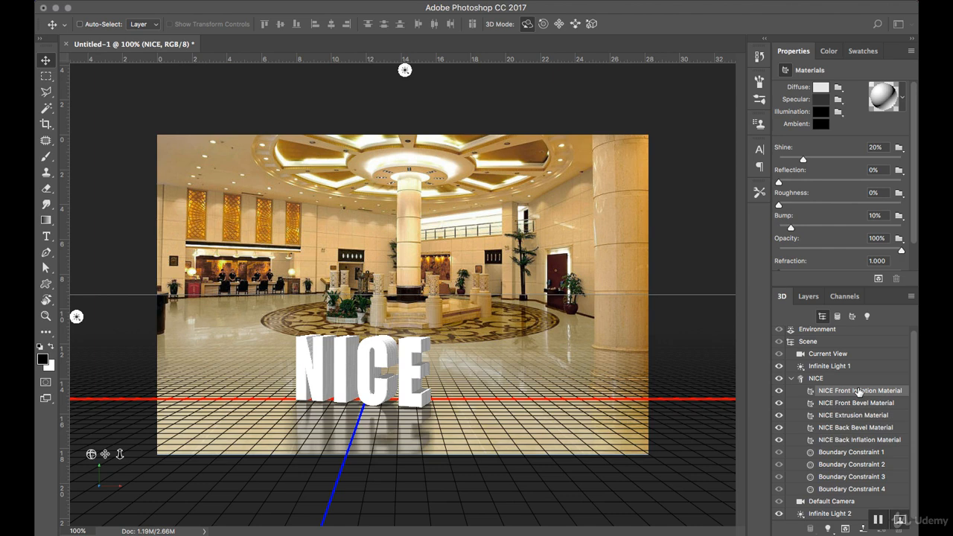
shift+click(849, 439)
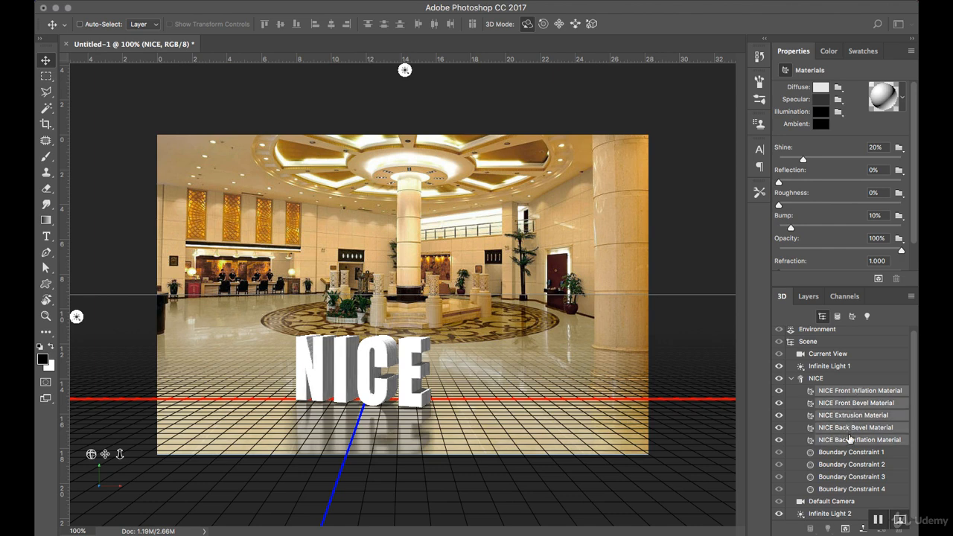
click(837, 88)
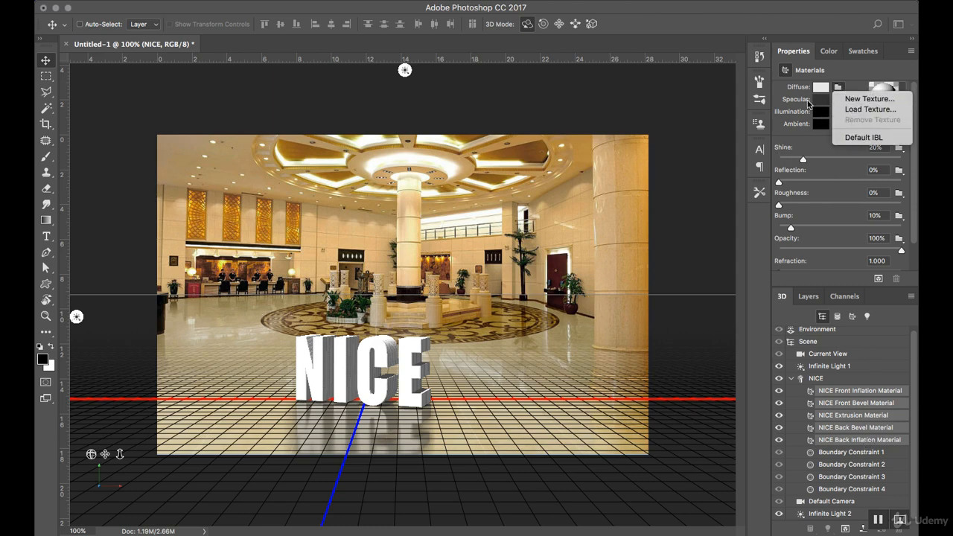
click(853, 110)
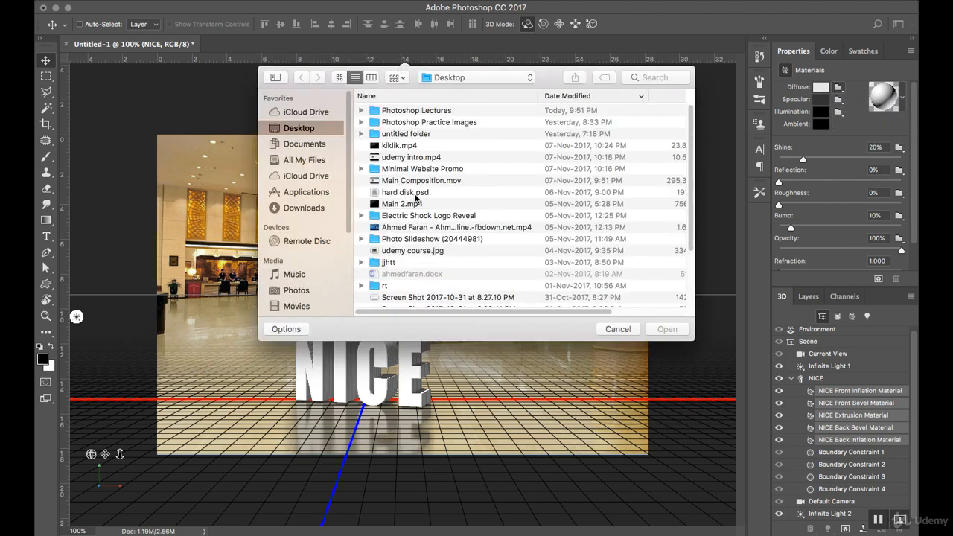
double_click(455, 123)
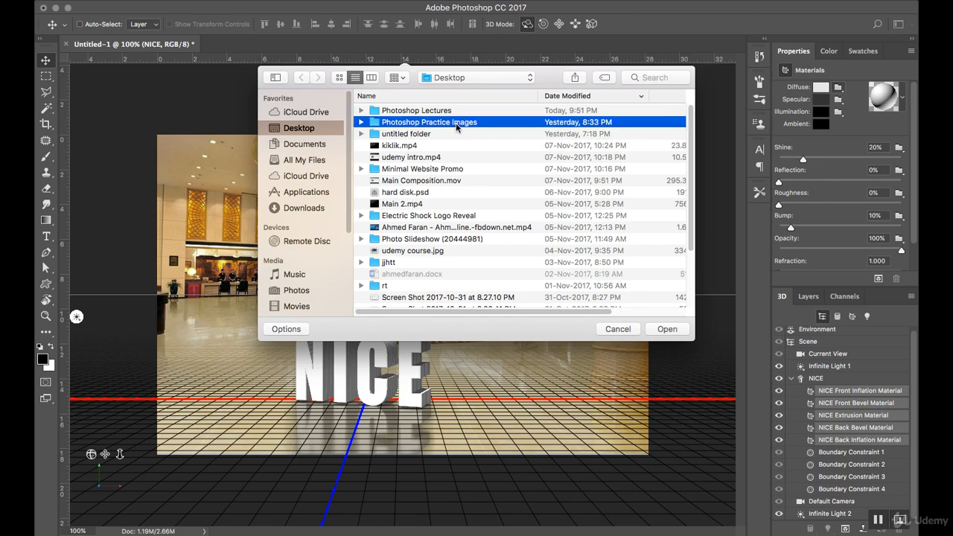
click(391, 172)
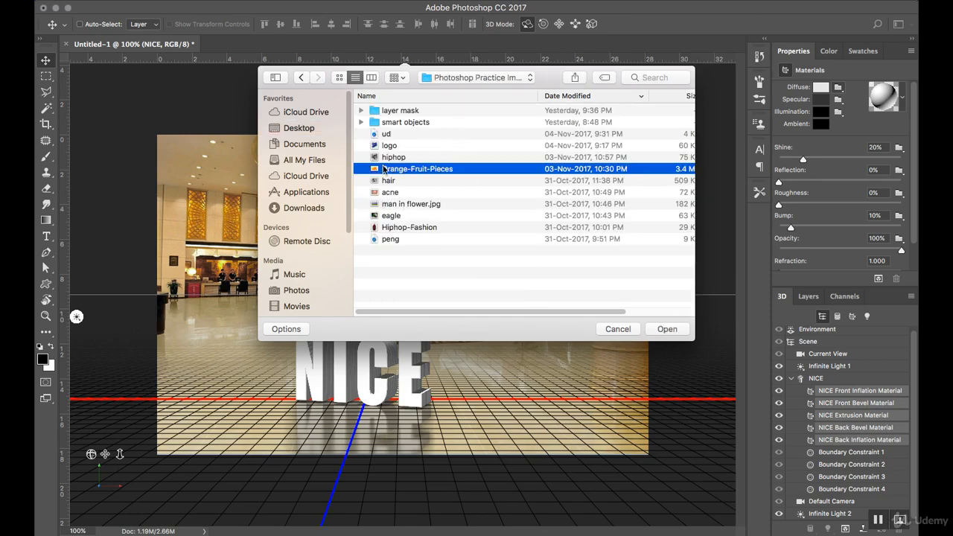
click(670, 335)
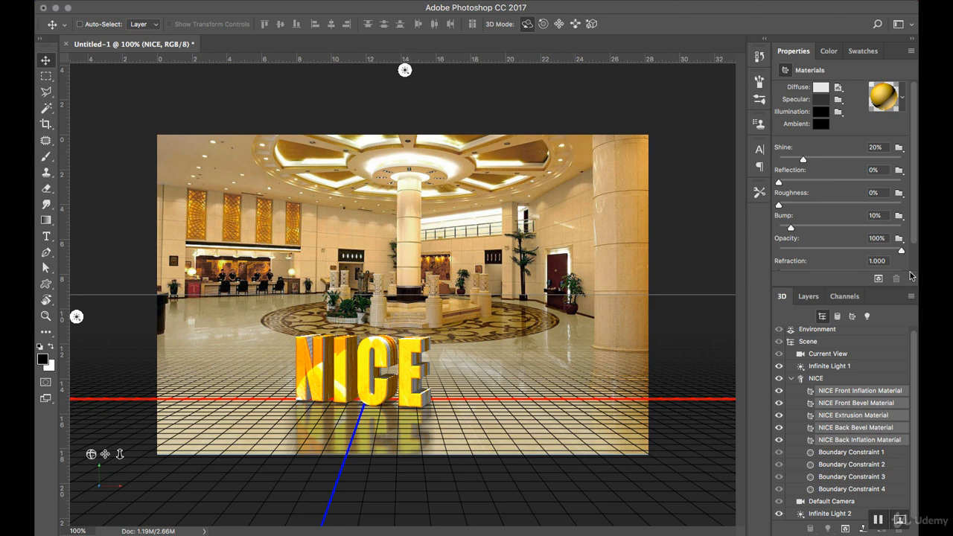
Step: Examine the NICE mesh's 3D axis handles for moving, rotating and scaling, along with its front and extrusion materials
click(345, 363)
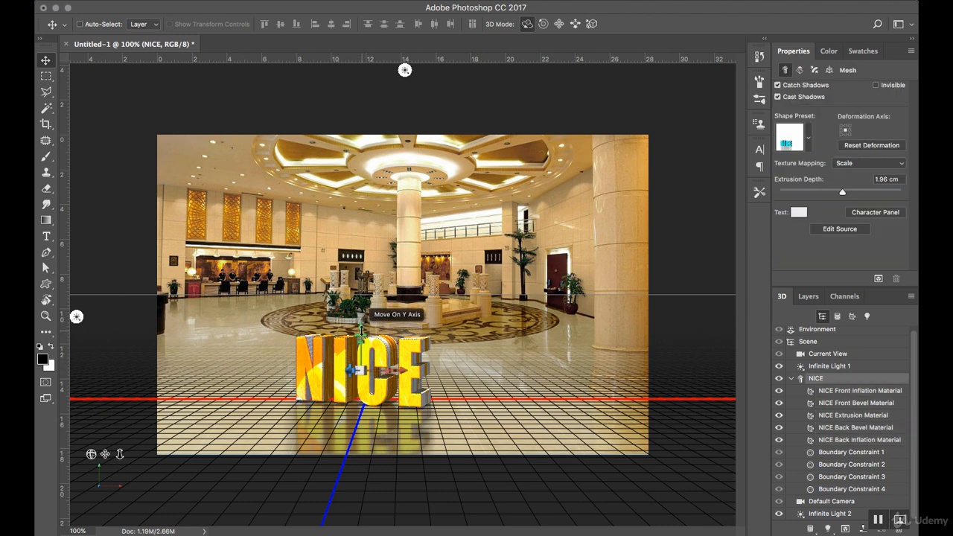
mouse_move(361, 324)
mouse_down()
mouse_move(362, 294)
mouse_move(370, 348)
mouse_move(373, 323)
mouse_up()
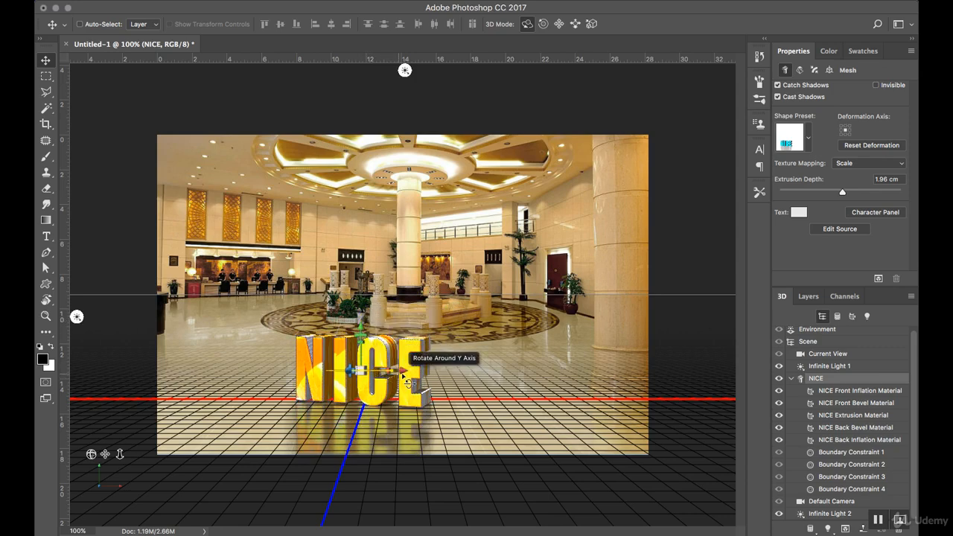
click(358, 370)
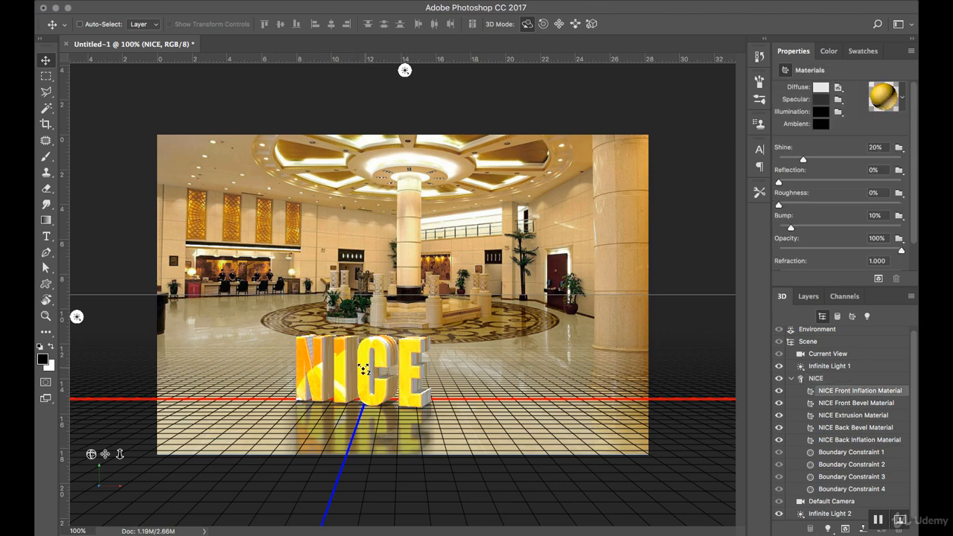
click(366, 366)
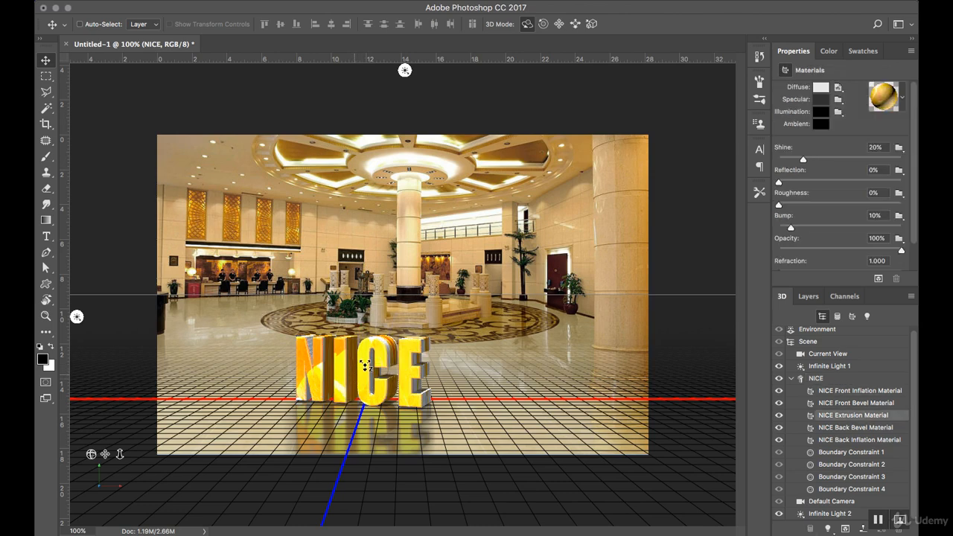
click(322, 392)
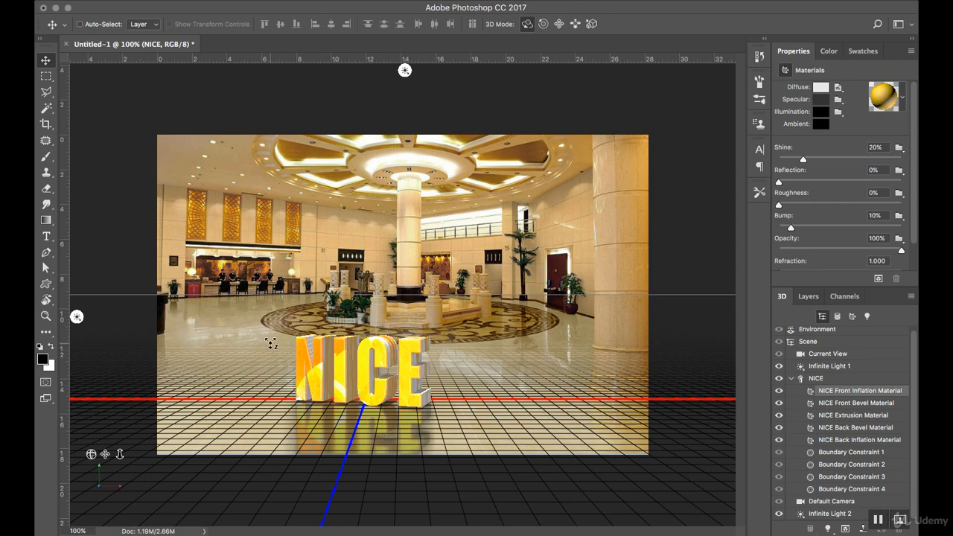
click(348, 366)
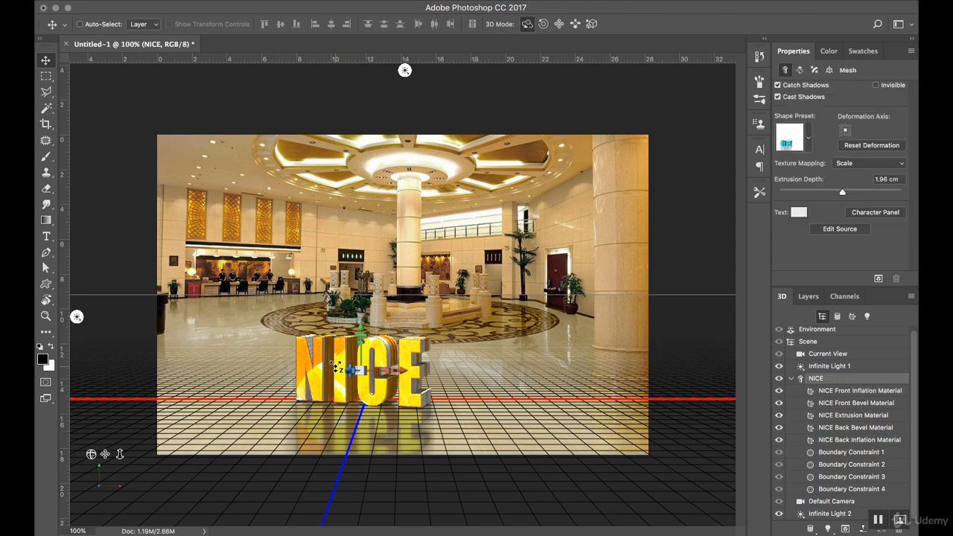
drag(364, 370, 410, 325)
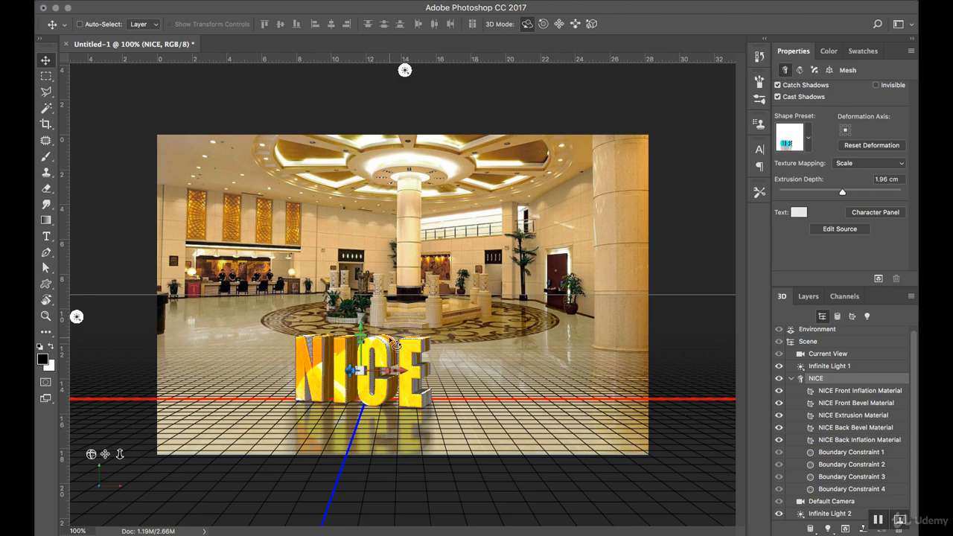
Step: Render the NICE 3D layer and stop the render before it completes
click(798, 298)
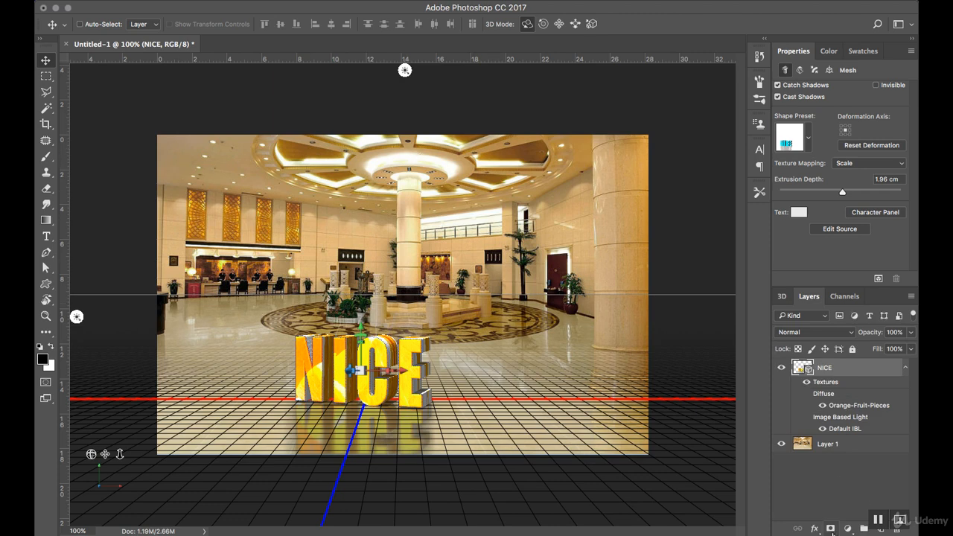
click(780, 296)
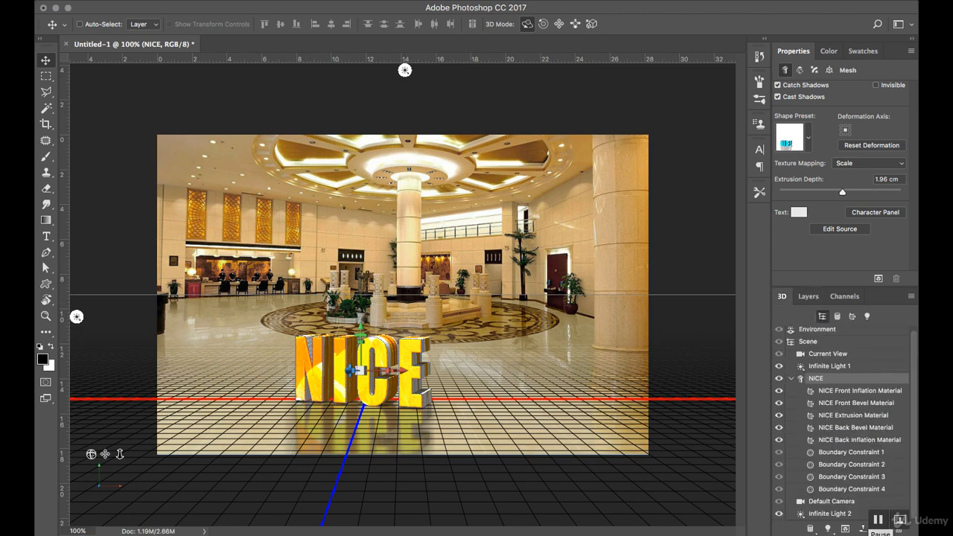
click(361, 1)
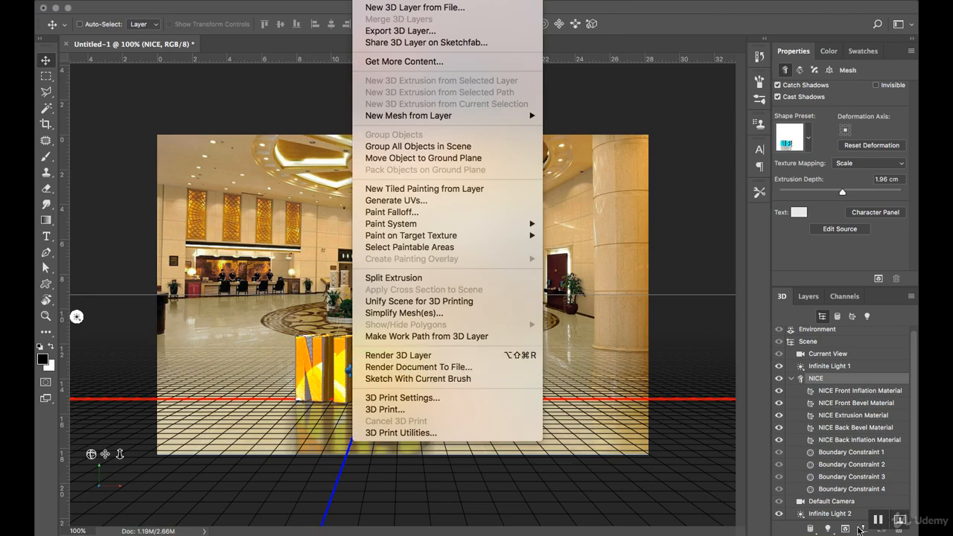
click(796, 530)
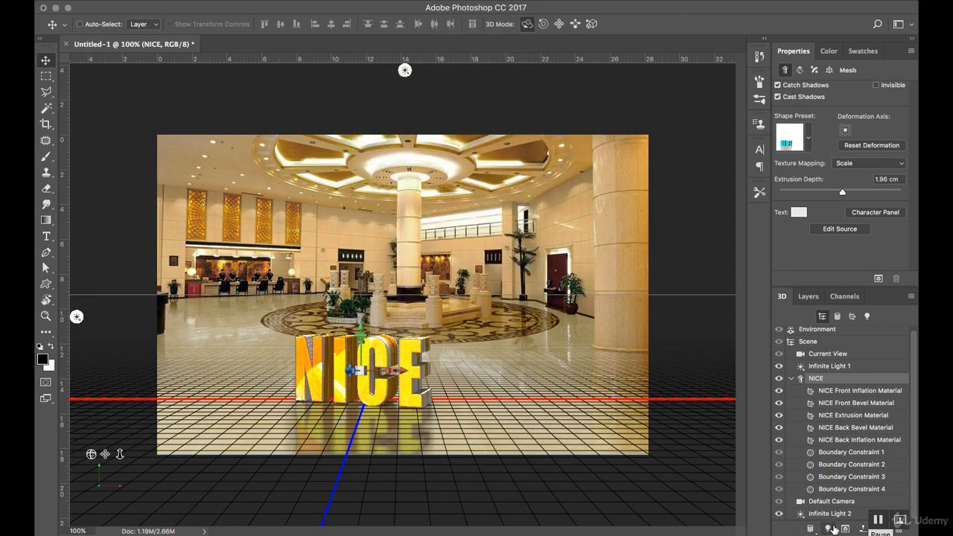
click(845, 528)
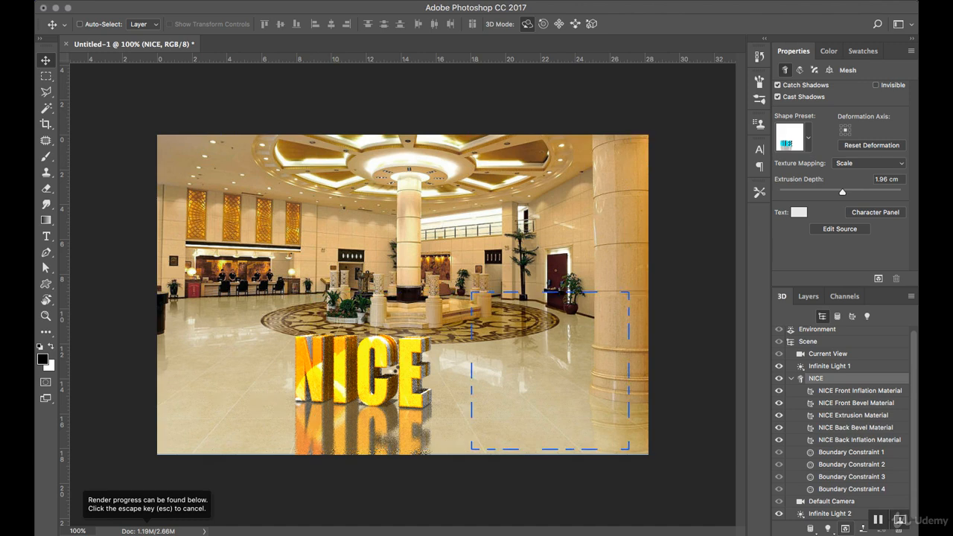
key(Escape)
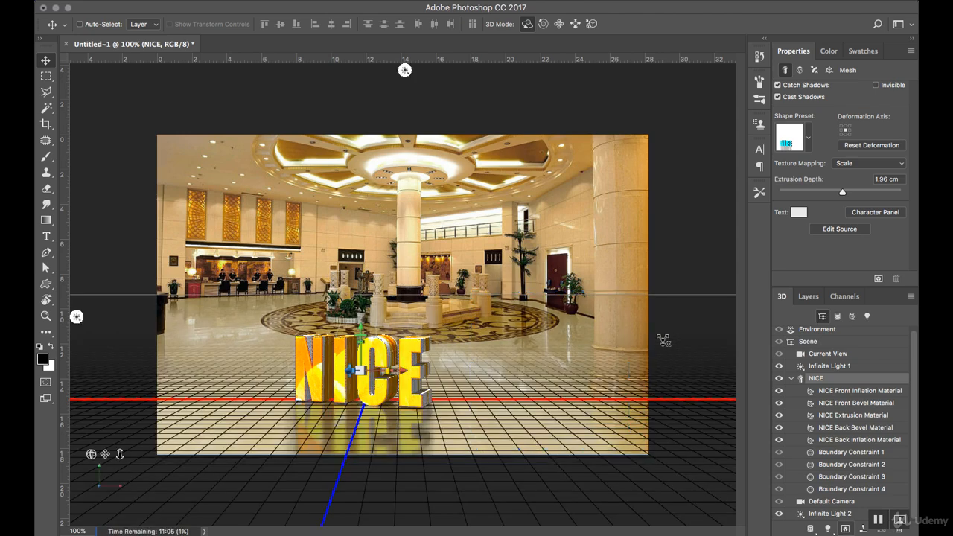
Step: With Layer 1 active, draw a rectangular marquee selection around the NICE text and its floor reflection, and show the 3D options
click(810, 300)
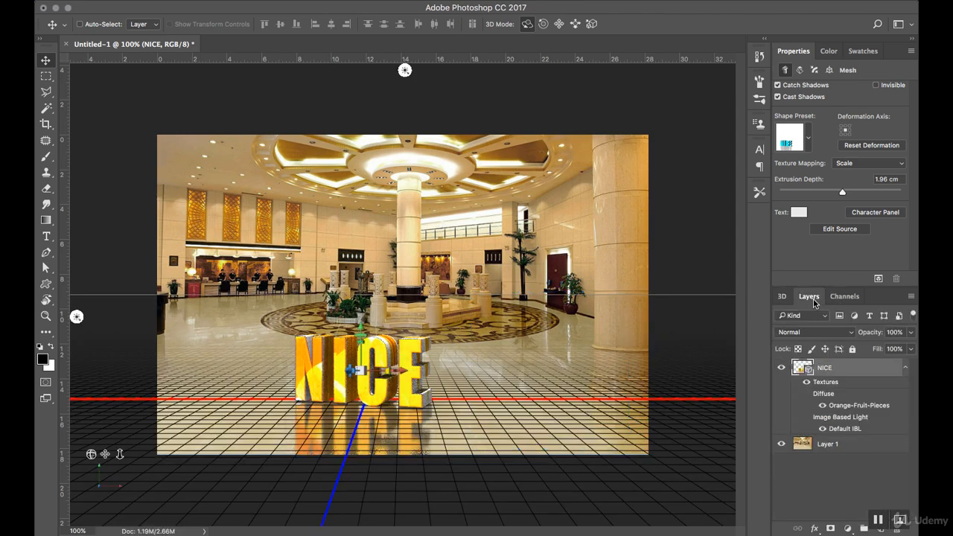
click(835, 444)
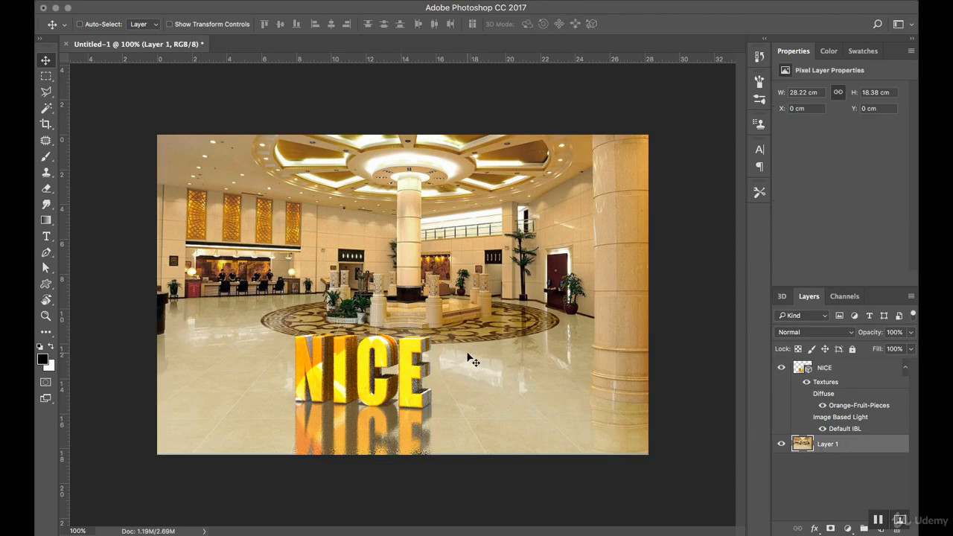
key(m)
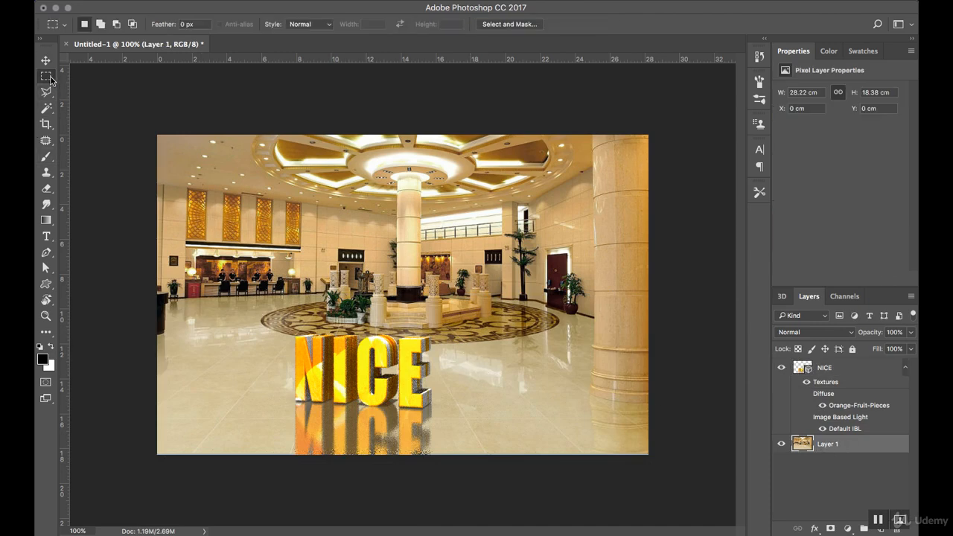
drag(286, 320, 437, 453)
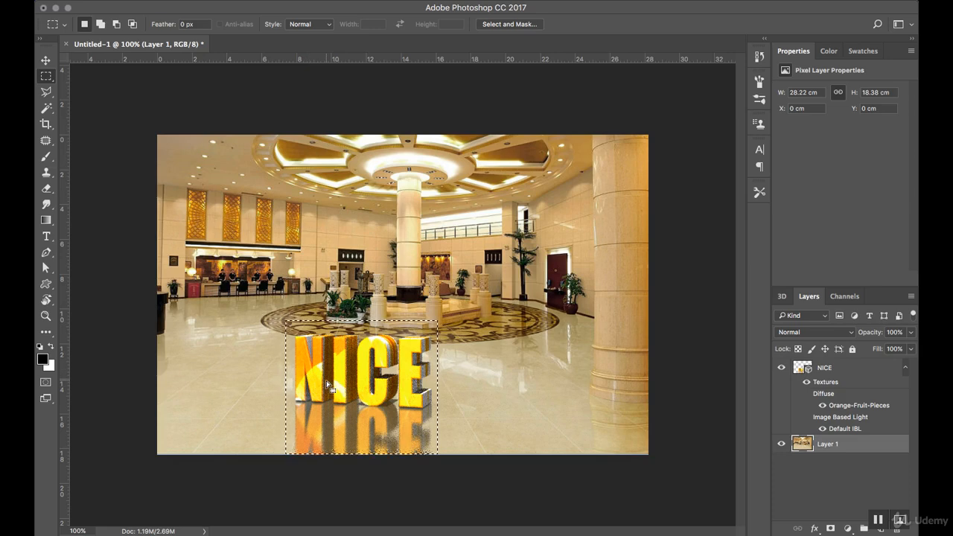
click(782, 297)
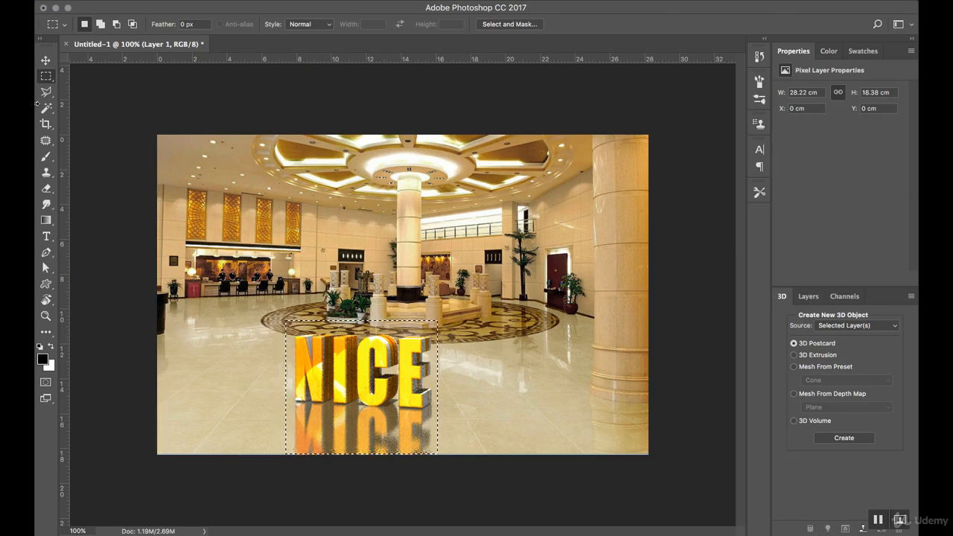
Step: Select the NICE 3D layer and render the area inside the marquee selection
click(43, 63)
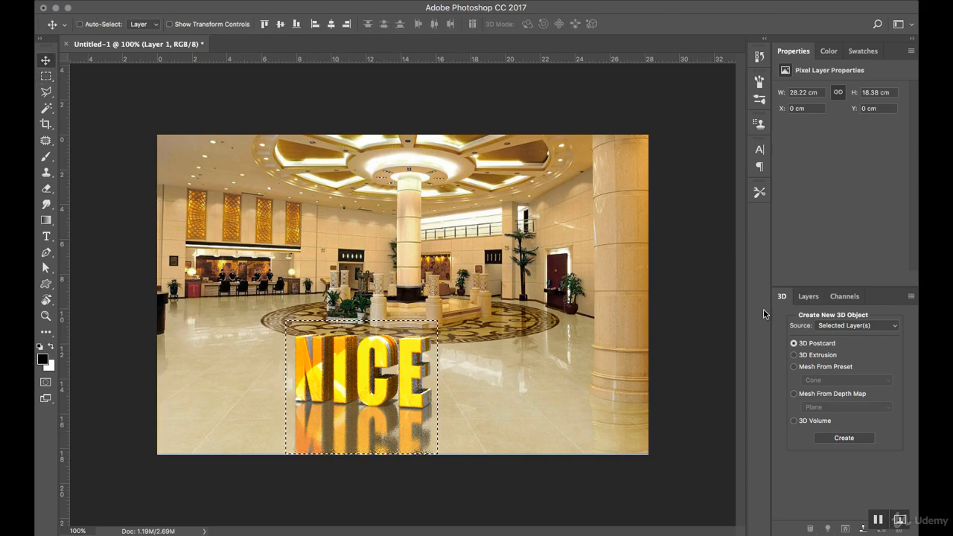
click(808, 296)
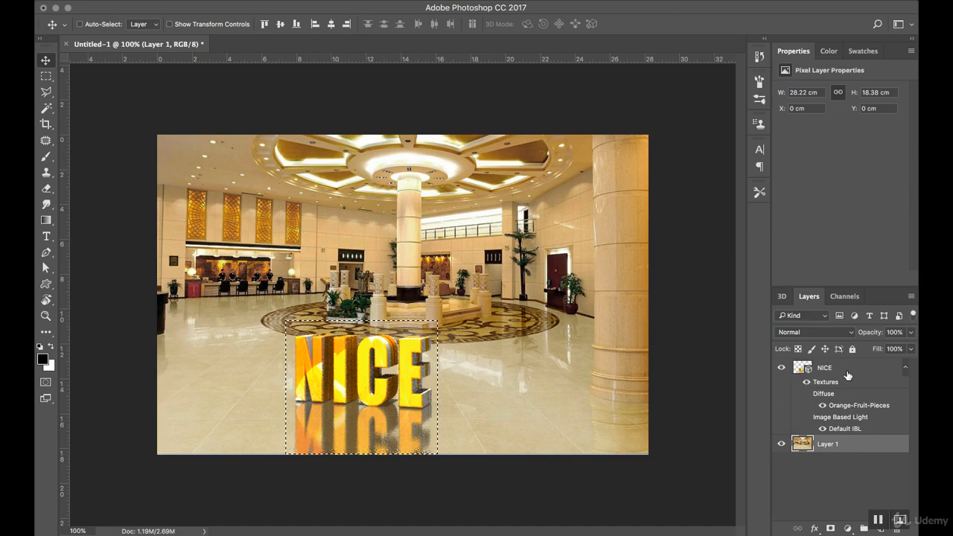
click(847, 375)
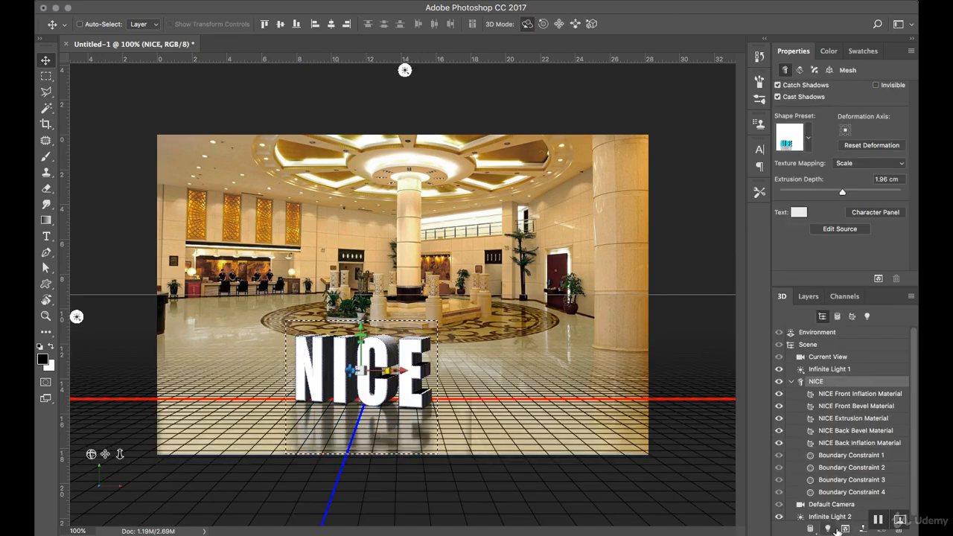
click(844, 530)
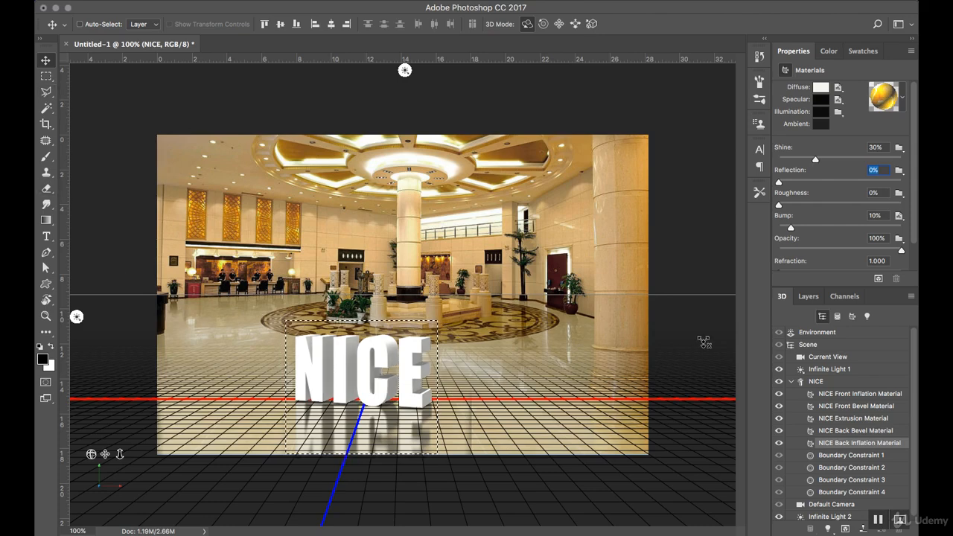
Step: Make Layer 1 active, collapse the NICE layer's texture list and clear the marquee selection
click(806, 297)
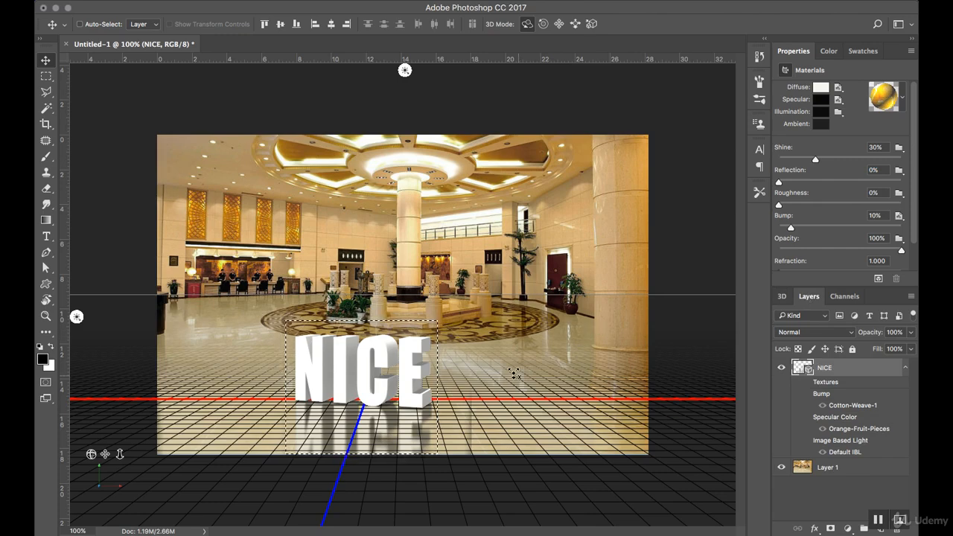
click(858, 464)
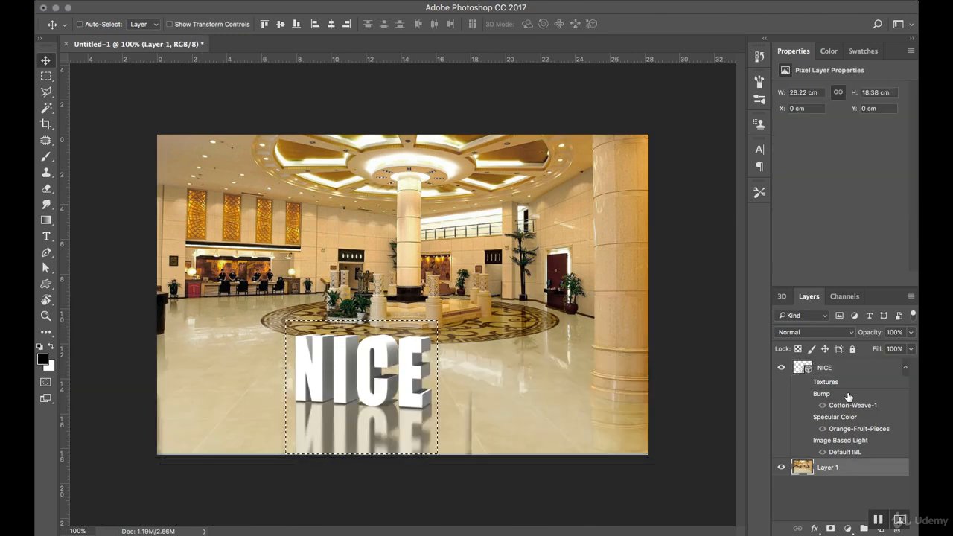
click(908, 367)
key(super+d)
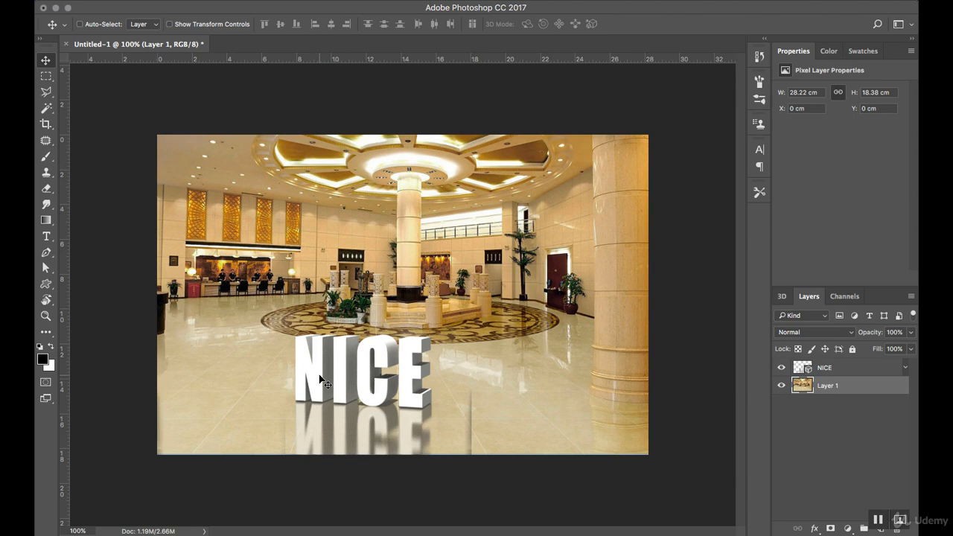
Step: Rasterize the NICE 3D layer and move it up and right to about X 1.34 cm, Y 10.8 cm
right_click(841, 371)
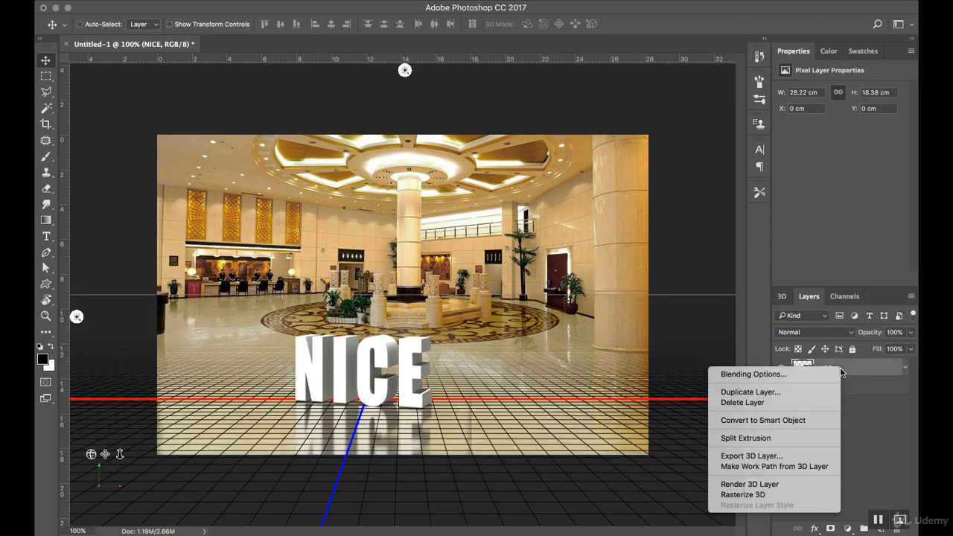
click(764, 495)
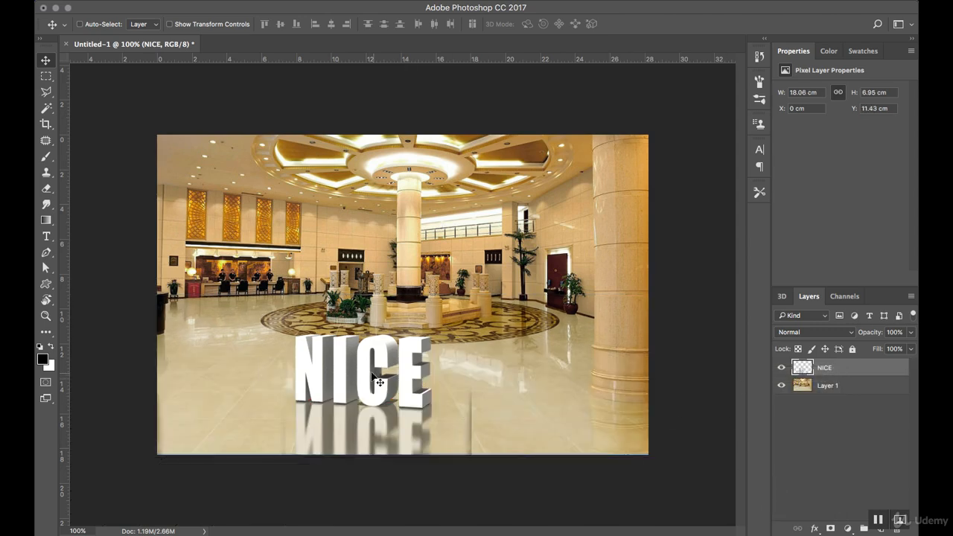
drag(356, 375, 380, 368)
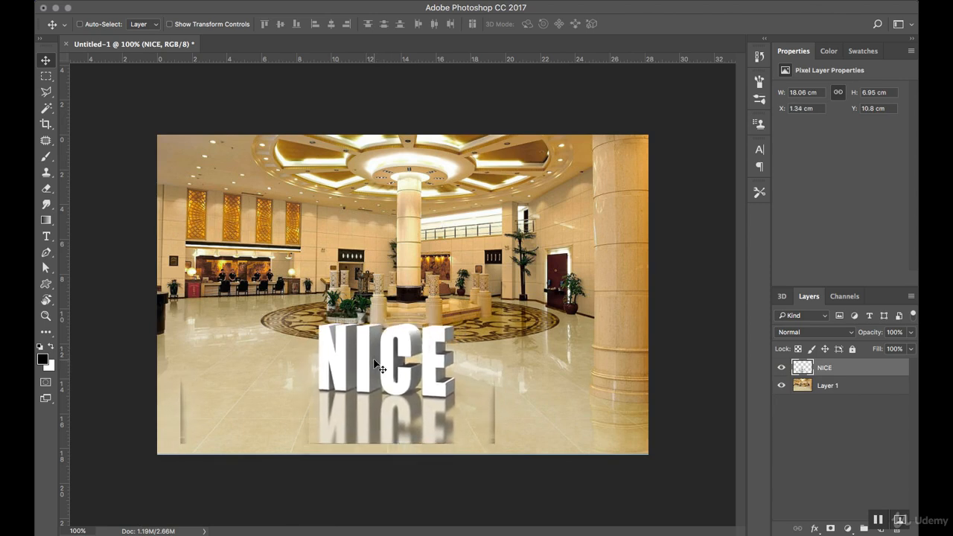
Step: Delete the stray shadow edge to the left of the NICE text with a rectangular marquee, and deselect
key(m)
drag(231, 329, 138, 478)
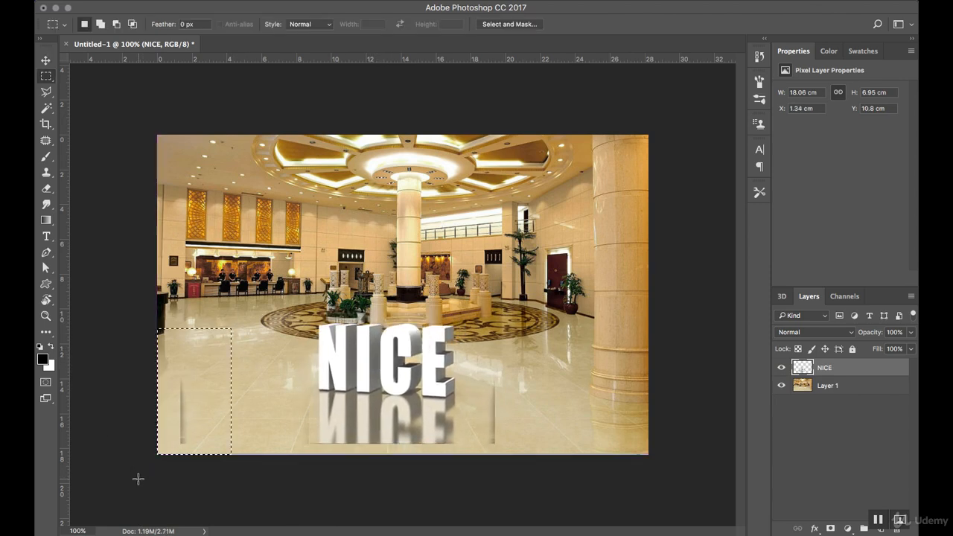
key(Delete)
key(ctrl+d)
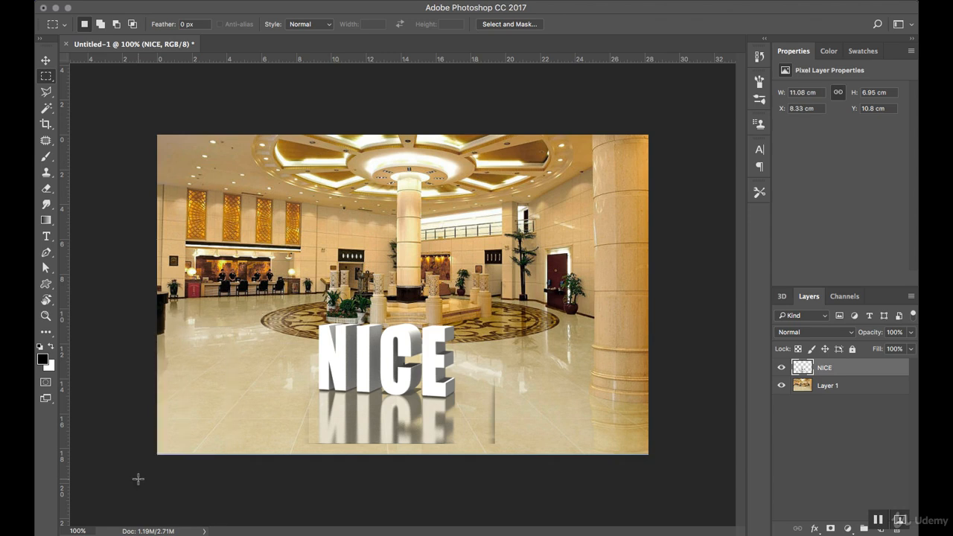
Step: Delete the stray shadow edge right of the NICE text, deselect, and move the layer back down to about X 7.06 cm, Y 11.57 cm
drag(481, 335, 554, 466)
key(Delete)
key(ctrl+d)
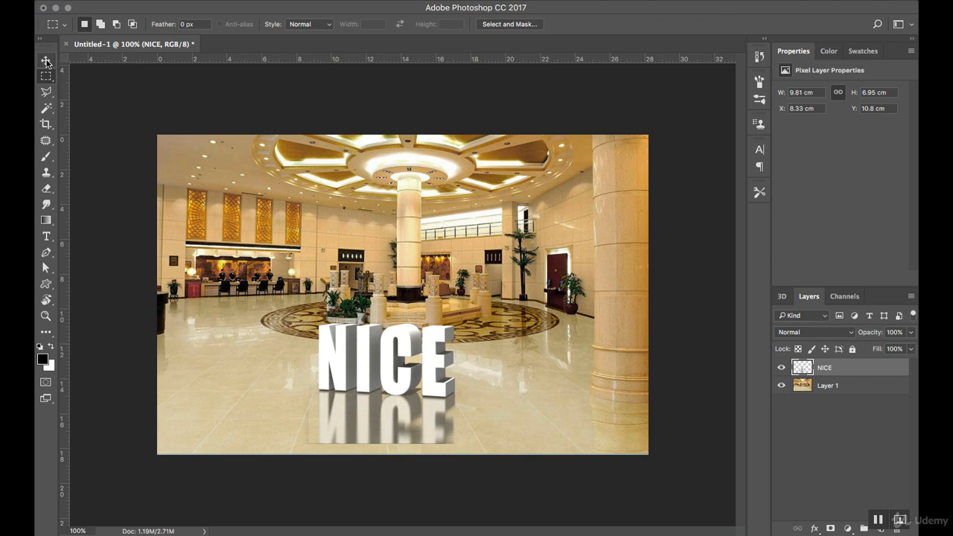
click(45, 61)
drag(382, 337, 353, 358)
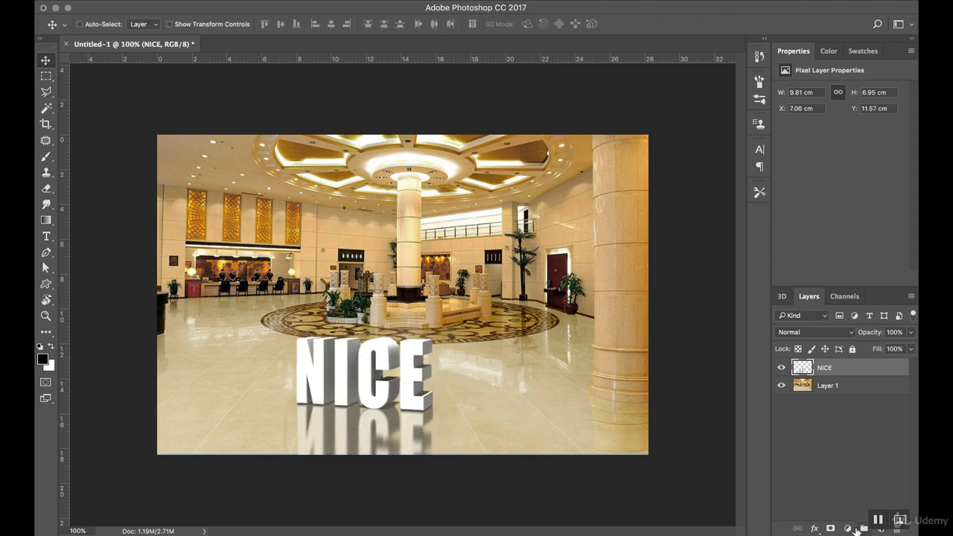
Step: Add a Levels adjustment layer above NICE and darken its midtones to 0.56
click(847, 528)
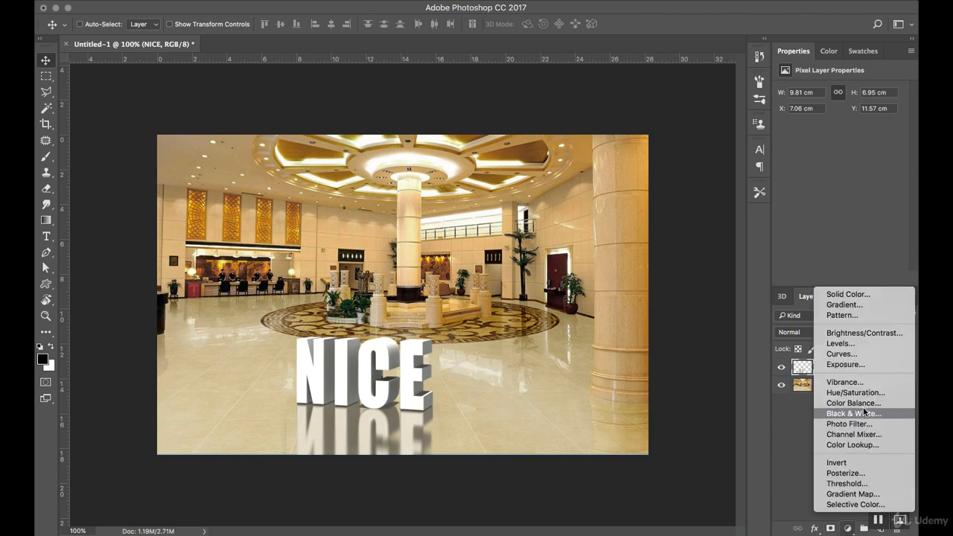
click(875, 343)
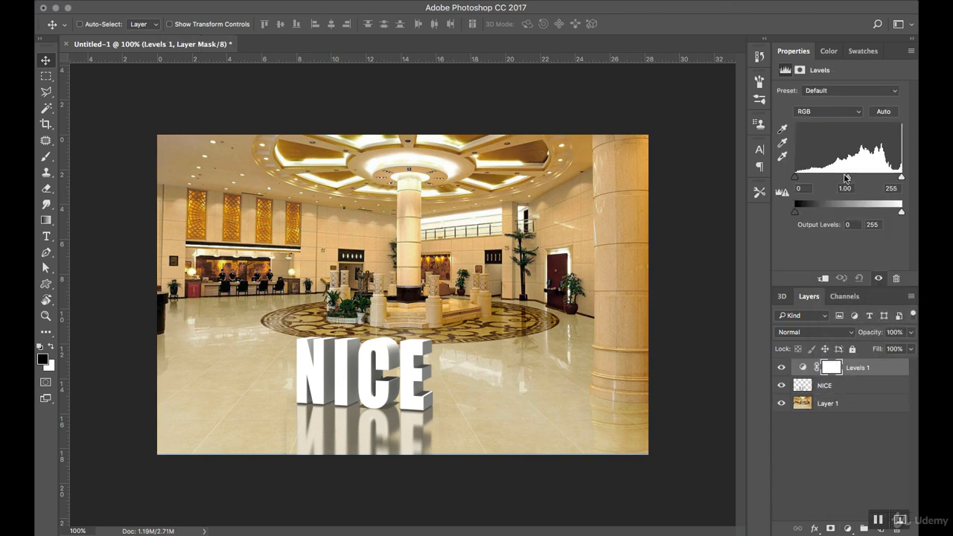
drag(847, 180, 867, 183)
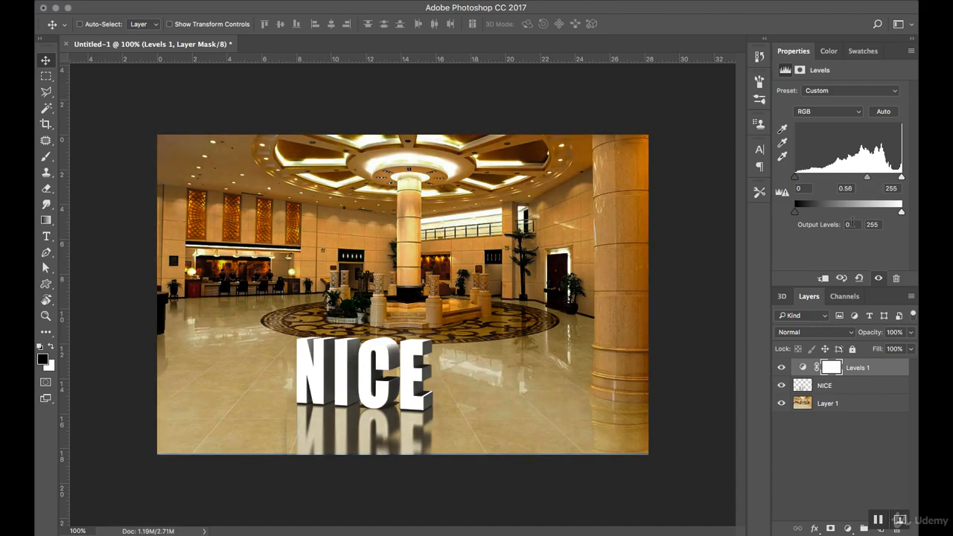
Step: Clip the Levels adjustment to the NICE layer and toggle its visibility to compare the effect
alt+click(800, 376)
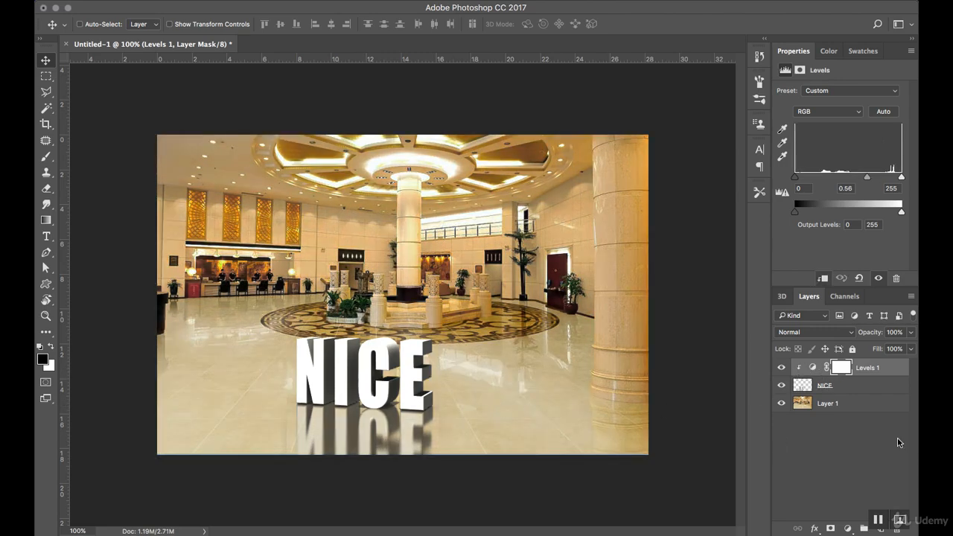
click(781, 368)
click(781, 368)
Step: Select the NICE layer and set its opacity to 90%
click(910, 348)
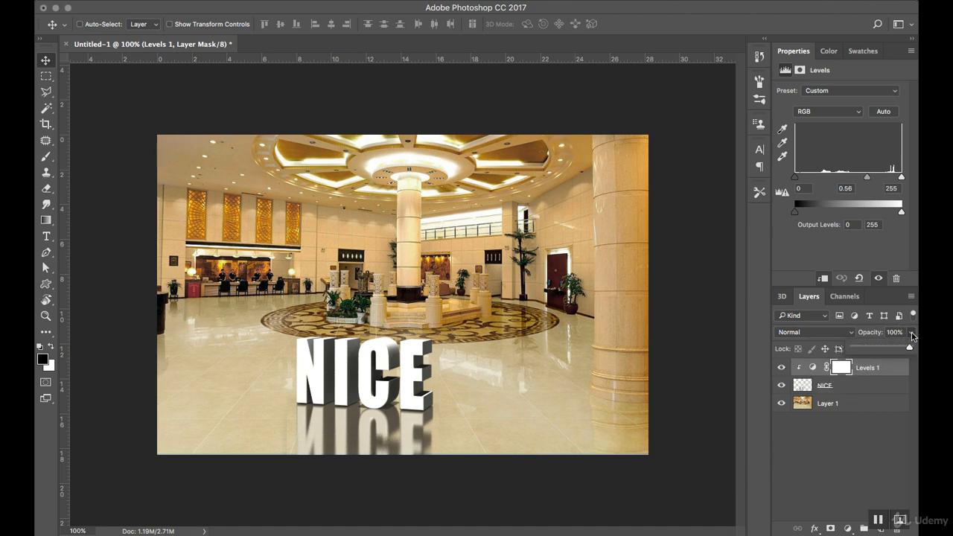
mouse_move(910, 350)
mouse_down()
mouse_move(865, 351)
mouse_move(915, 352)
mouse_move(894, 352)
mouse_move(904, 343)
mouse_up()
click(886, 384)
click(886, 385)
click(910, 334)
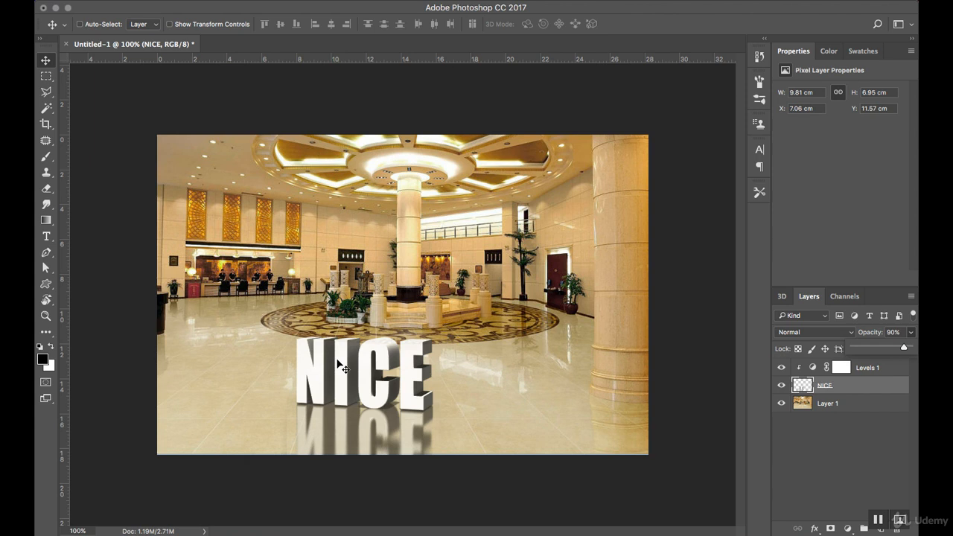